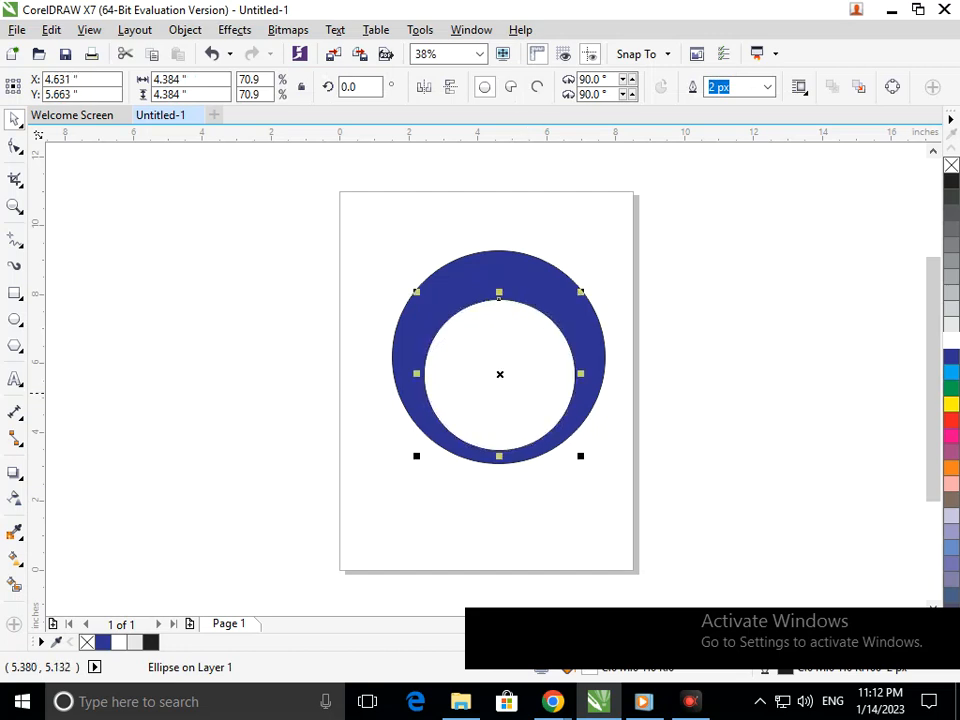
- Enlarge the inner white ellipse to about 5.04 by 4.94 in inside the blue circle
drag(581, 291, 583, 290)
drag(499, 296, 499, 280)
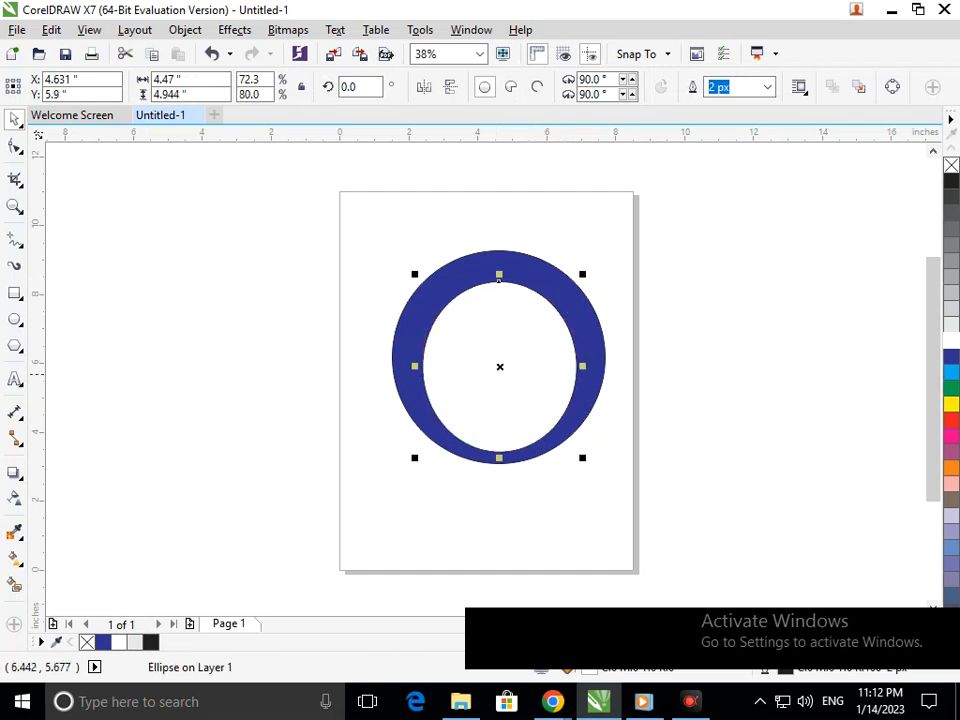
mouse_move(588, 366)
mouse_down()
mouse_move(604, 367)
mouse_move(595, 366)
mouse_up()
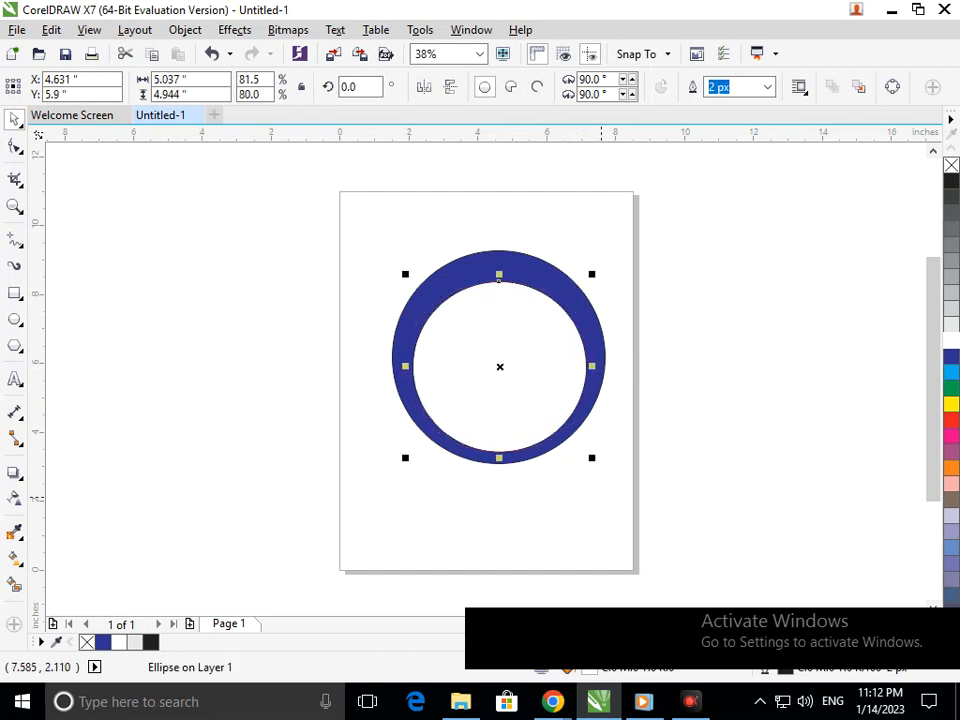
- Nudge the inner white ellipse slightly down and right, to about X 4.651 and Y 5.88 in
click(545, 505)
click(493, 407)
key(Down)
key(Down)
key(Down)
key(Up)
key(Right)
key(Right)
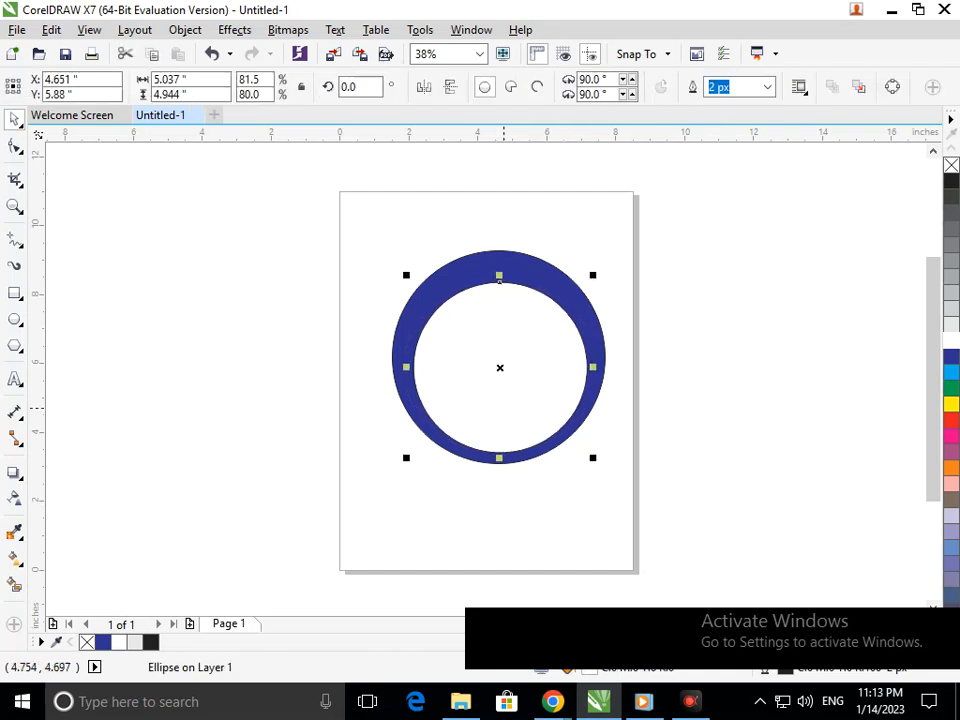
- Trim the white ellipse out of the blue circle to form a ring and delete the cutting ellipse
drag(503, 407, 398, 426)
key(ctrl+z)
shift+click(486, 264)
click(545, 87)
drag(464, 373, 785, 315)
key(Delete)
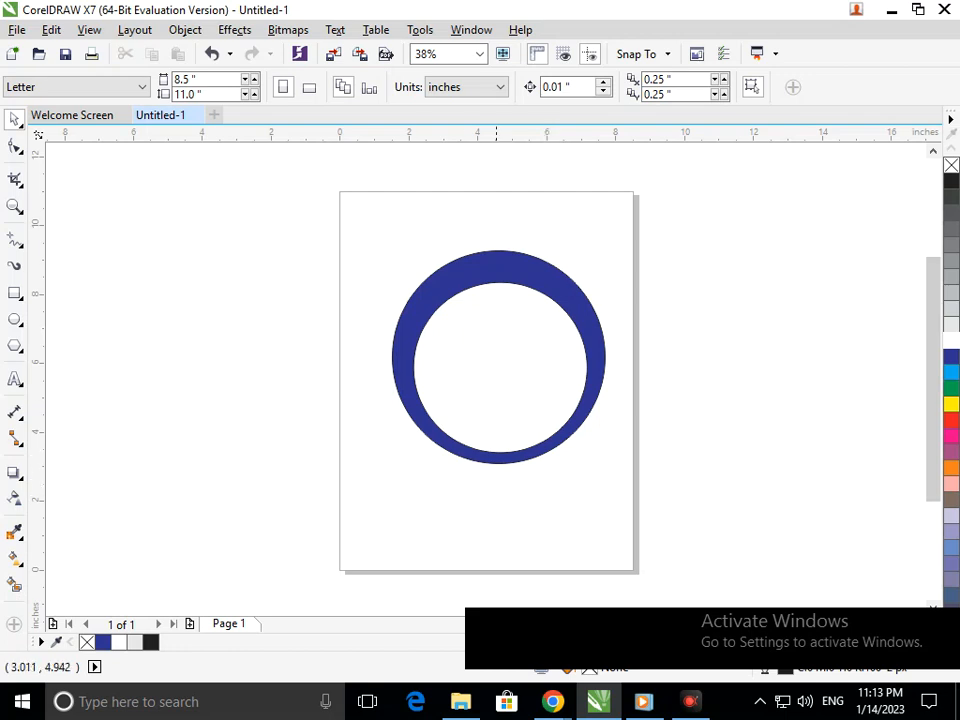
- Draw a rectangle about 2.86 by 6.64 in left of the page and round its corners with a 2 in radius
click(15, 293)
mouse_move(192, 252)
mouse_down()
mouse_move(333, 486)
mouse_move(281, 501)
mouse_move(291, 481)
mouse_up()
drag(585, 94, 488, 91)
text(2)
key(Return)
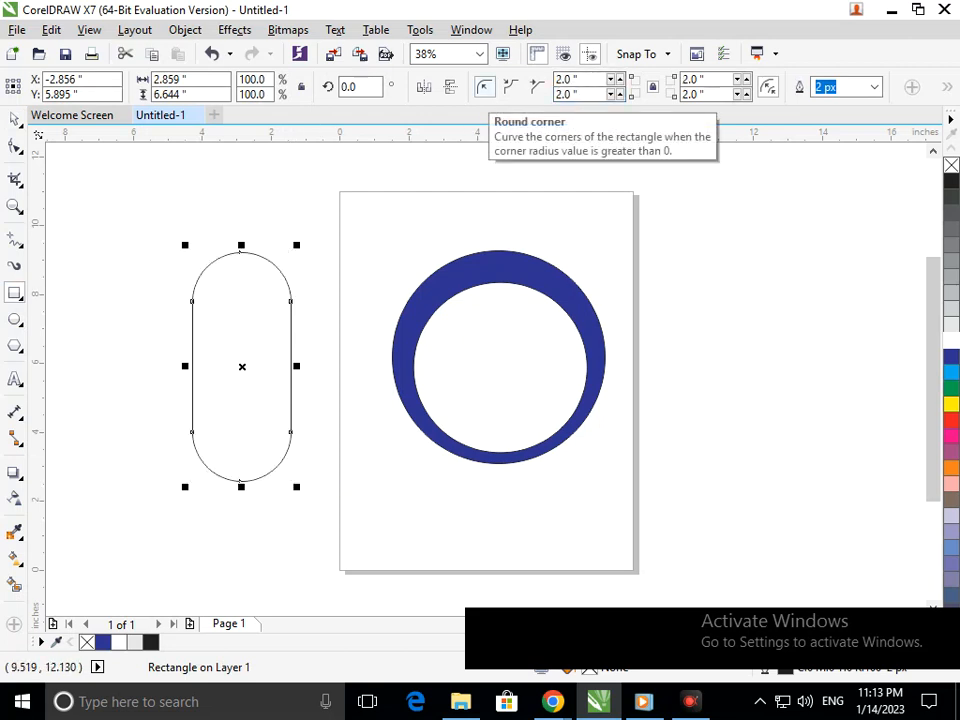
- Draw a plain rectangle about 2.1 by 5.61 in over the rounded one and move the rounded rectangle up to its top edge
drag(238, 215, 307, 407)
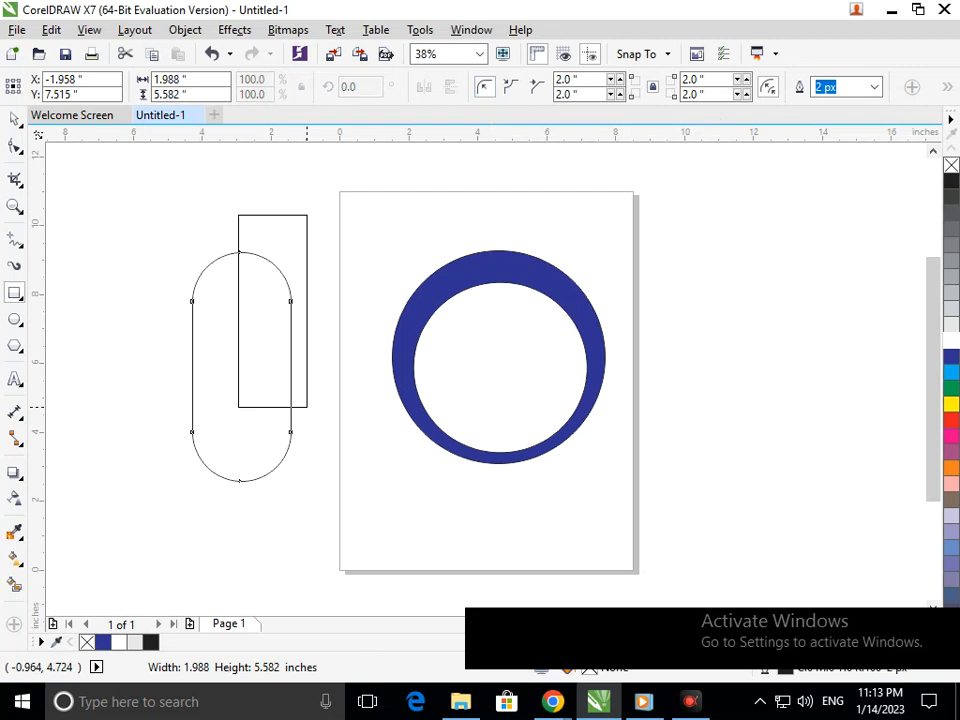
drag(307, 407, 310, 408)
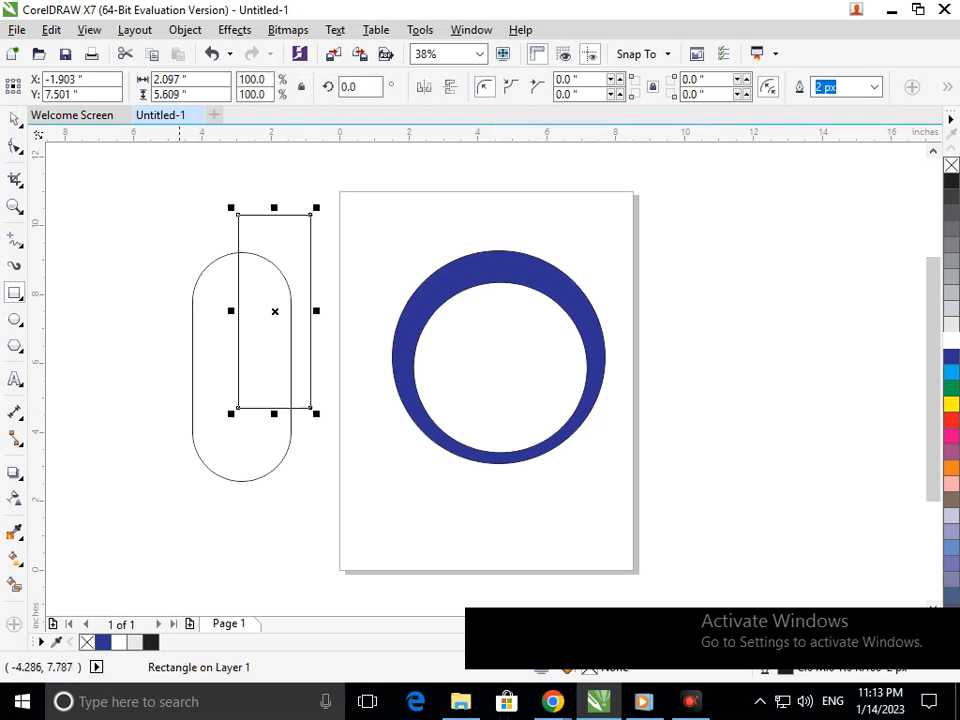
key(space)
click(208, 289)
drag(209, 265, 214, 224)
- Adjust the plain rectangle's left edge so the rectangle is about 2.12 in wide
click(239, 306)
drag(239, 309, 259, 309)
click(228, 302)
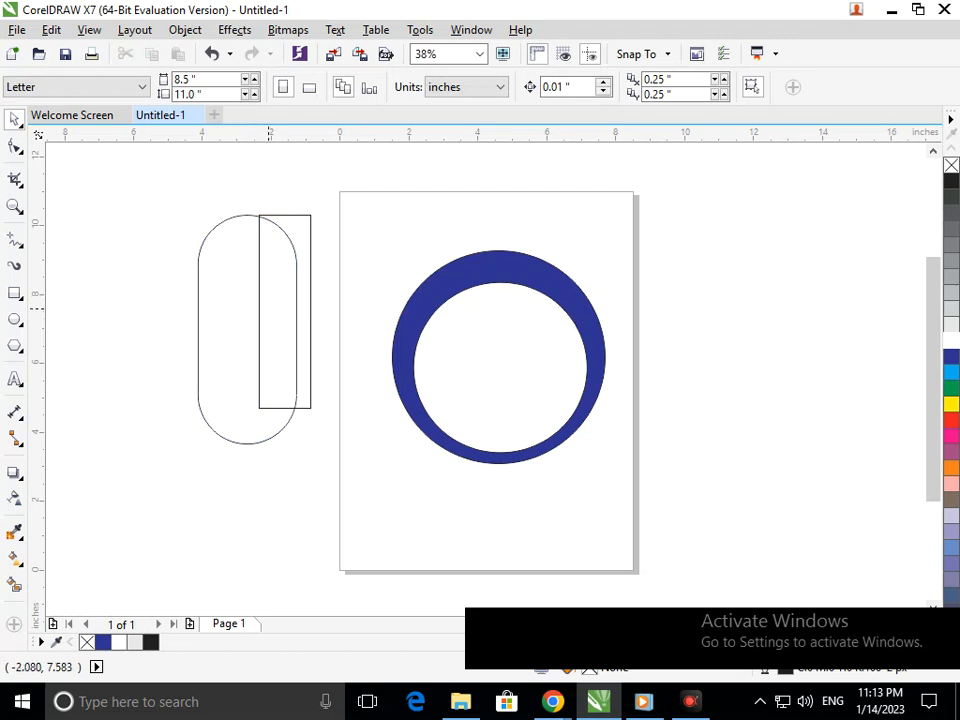
click(259, 310)
drag(259, 309, 237, 308)
click(208, 337)
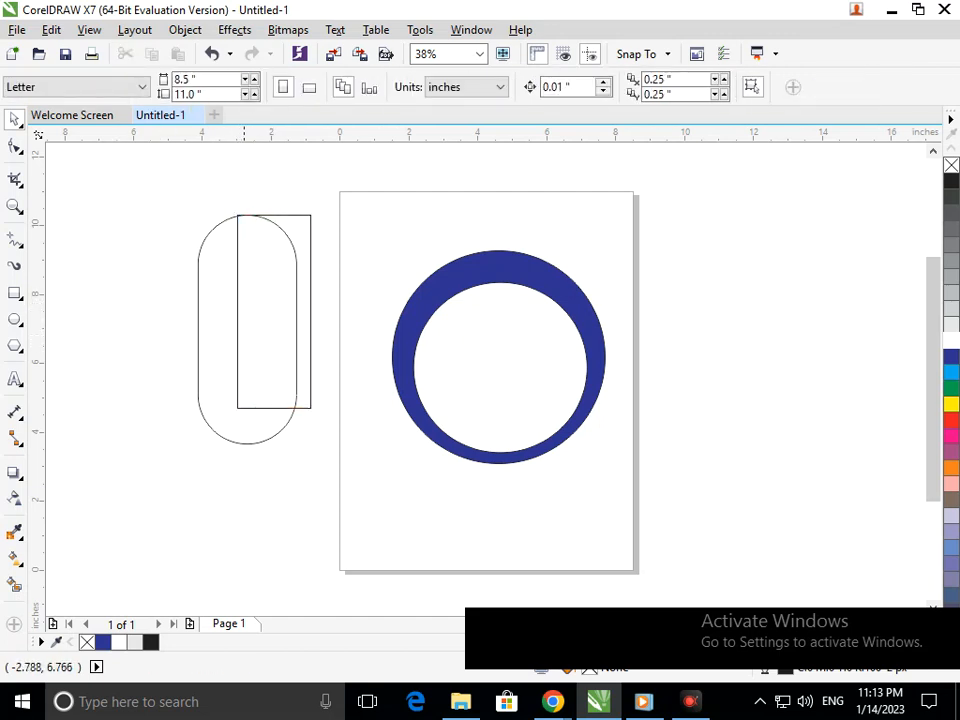
- Align the rounded rectangle so the peak of its arc meets the plain rectangle's top edge near the left corner
click(197, 386)
mouse_move(199, 384)
mouse_down()
mouse_move(194, 372)
mouse_move(202, 376)
mouse_up()
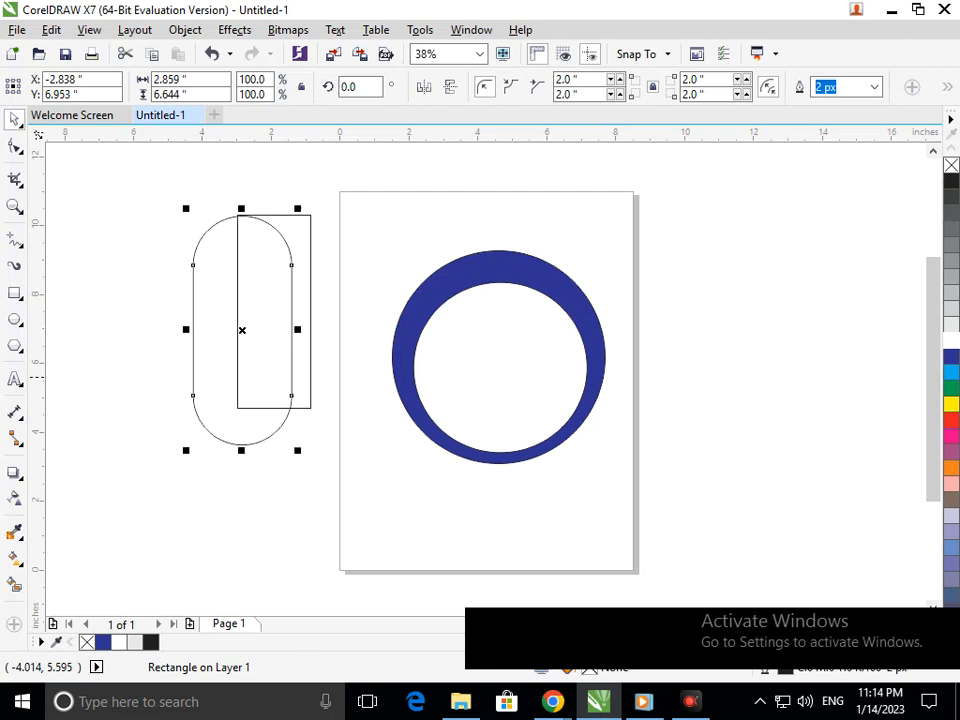
click(202, 376)
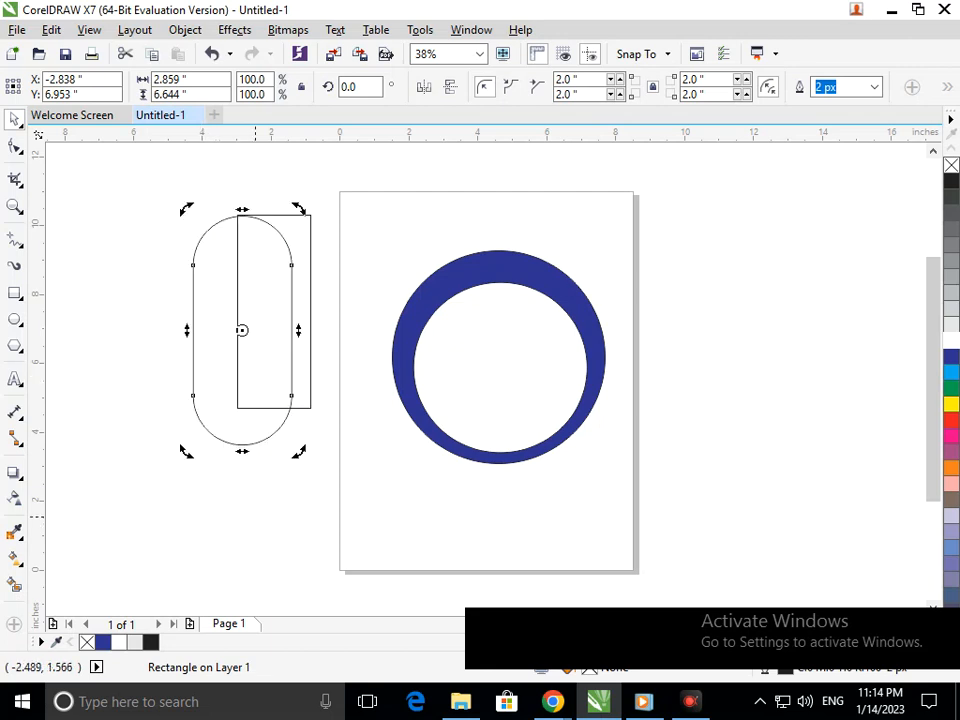
click(273, 553)
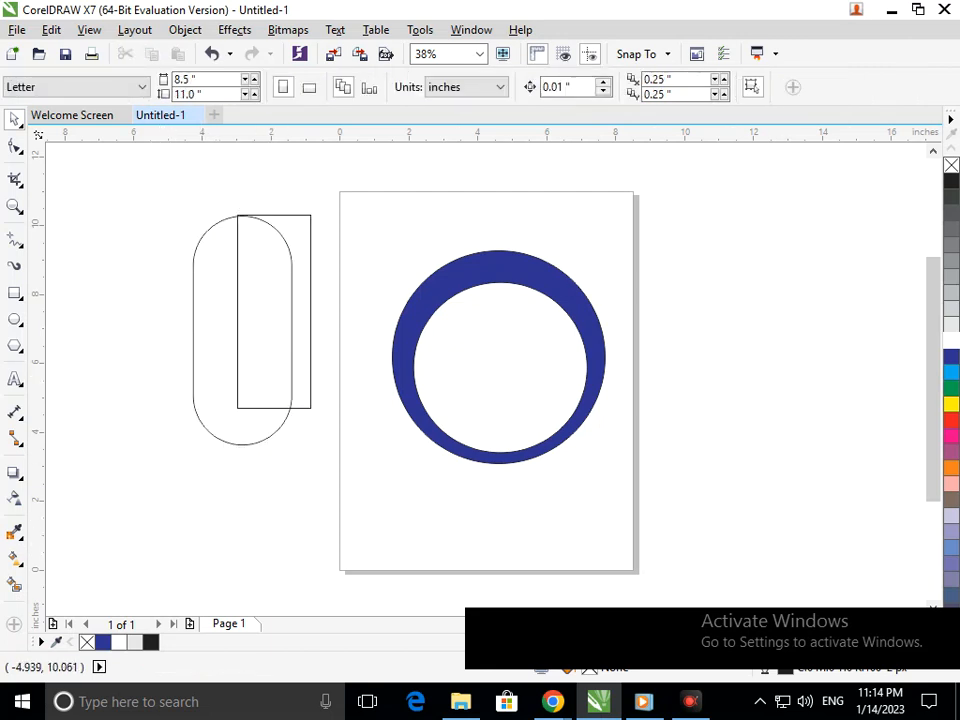
click(216, 335)
click(310, 506)
scroll(237, 208, up, 11)
click(300, 233)
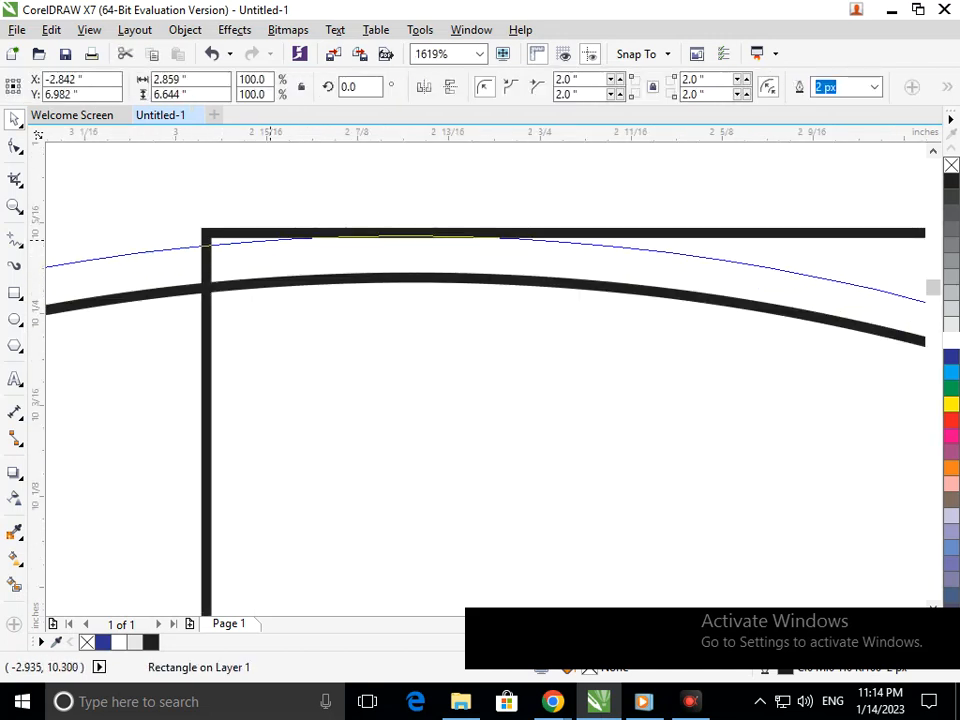
scroll(270, 233, down, 11)
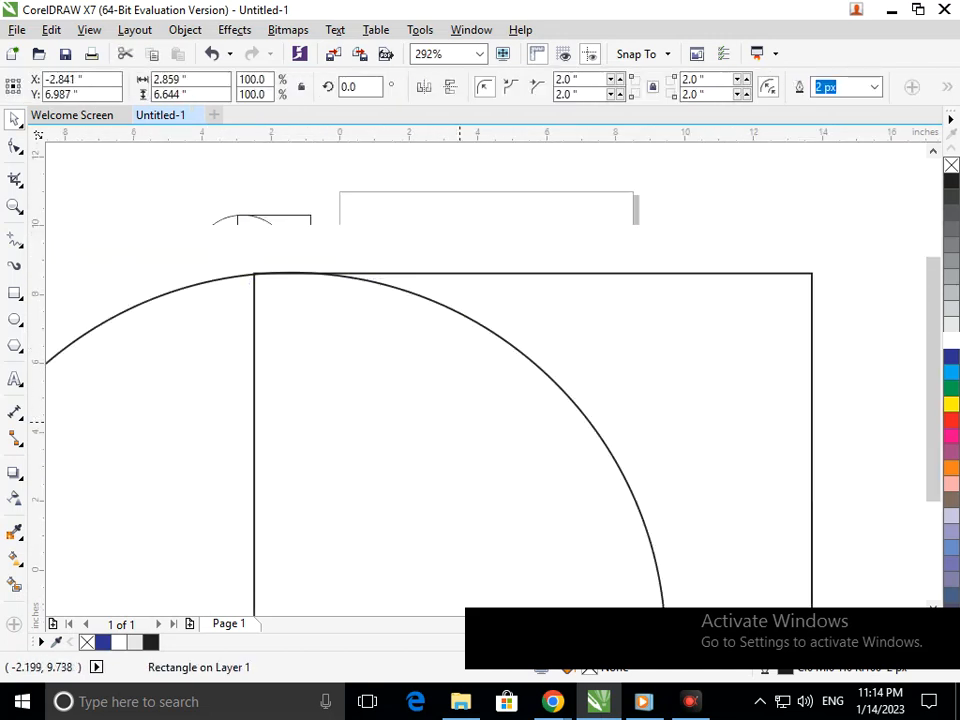
click(428, 495)
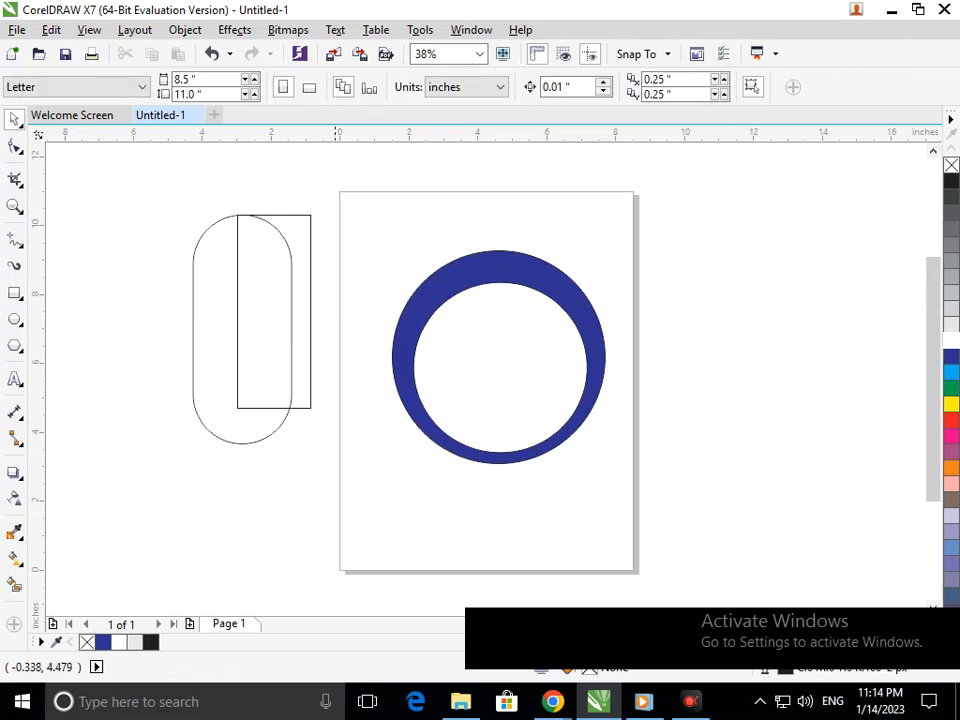
- Trim the plain rectangle with the rounded rectangle, delete the rounded one and shift the remaining curved stem toward the page
click(265, 411)
shift+click(308, 405)
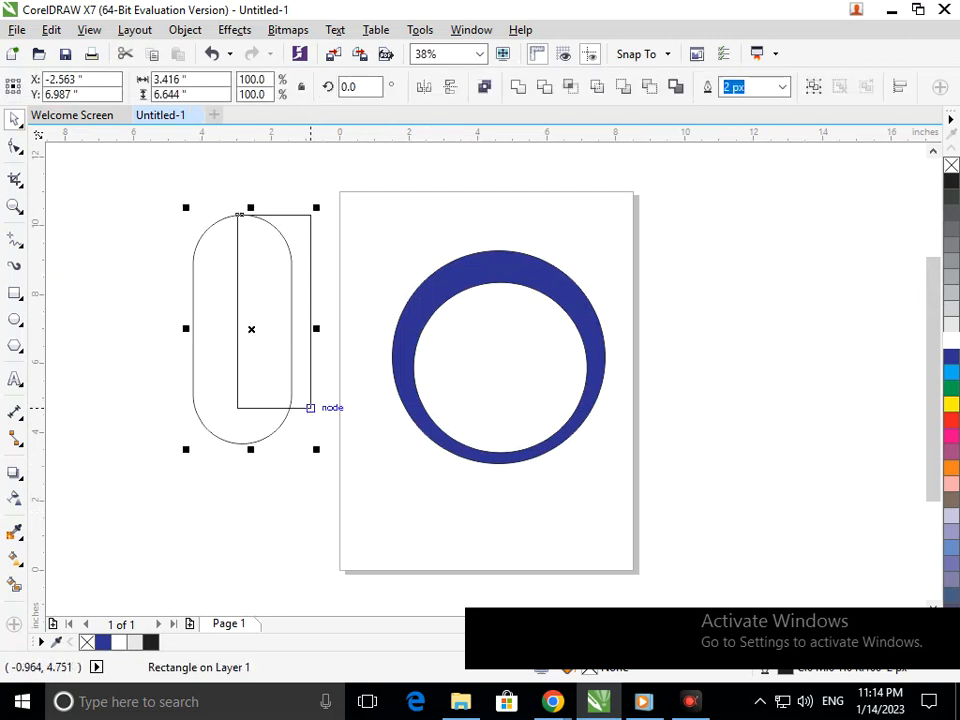
click(544, 87)
drag(255, 393, 172, 432)
key(Delete)
drag(311, 389, 334, 416)
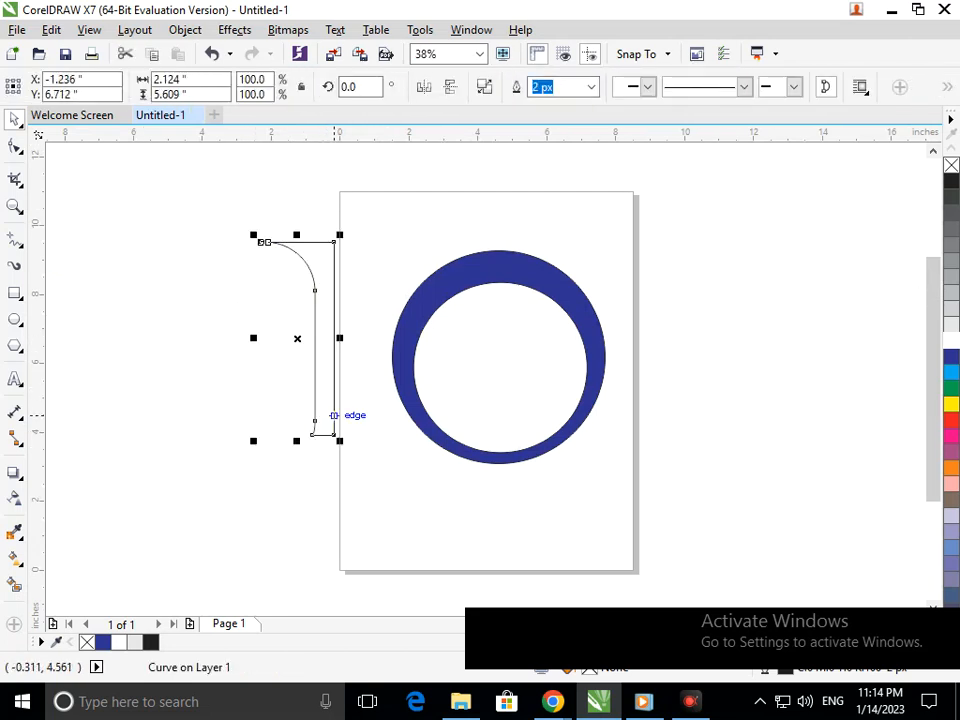
- Remove the stray sliver beside the stem's upper tip with Virtual Segment Delete
click(270, 280)
scroll(258, 232, up, 5)
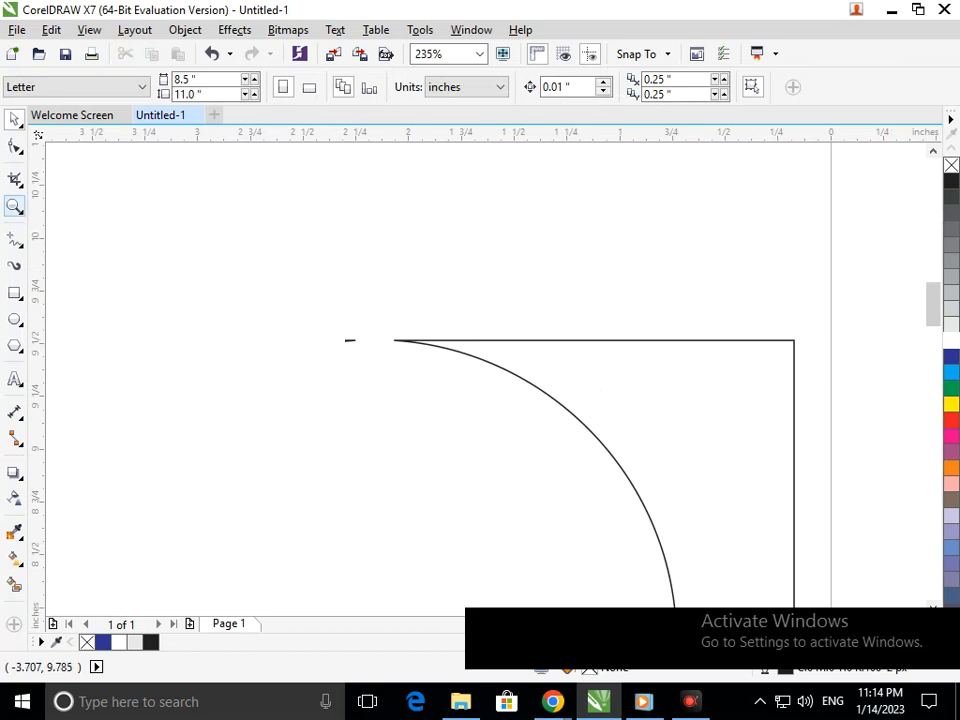
click(14, 179)
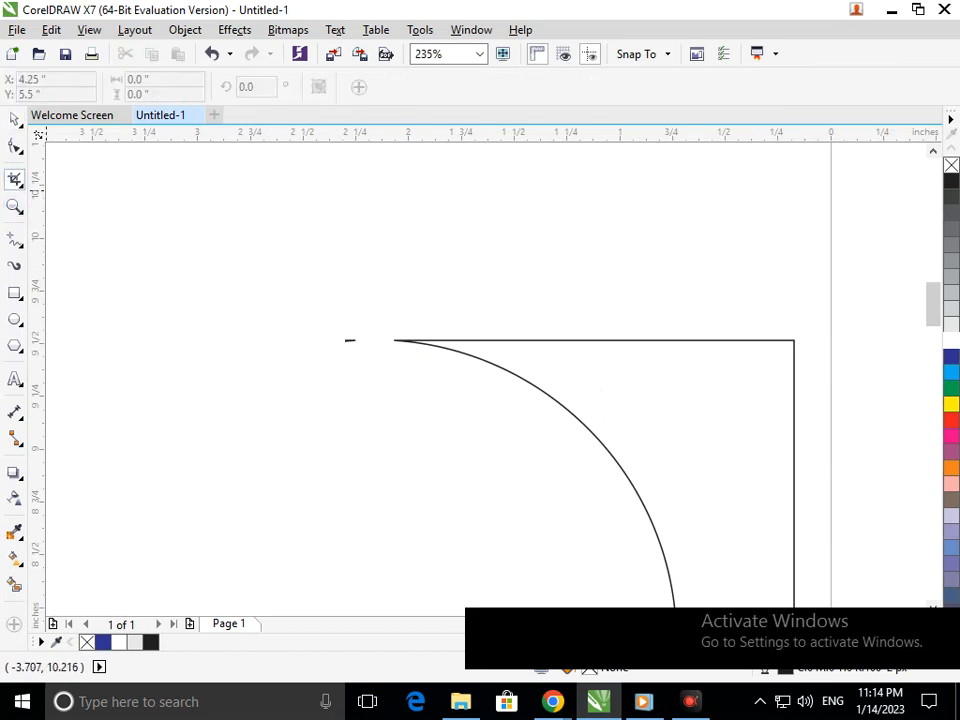
click(14, 179)
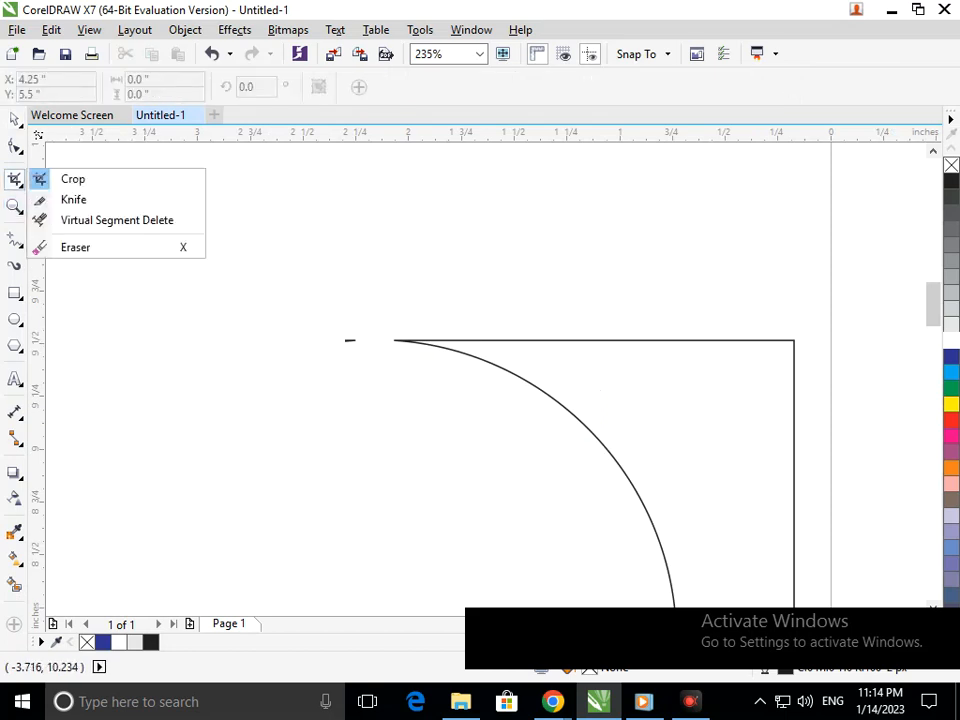
click(129, 221)
key(shift+F4)
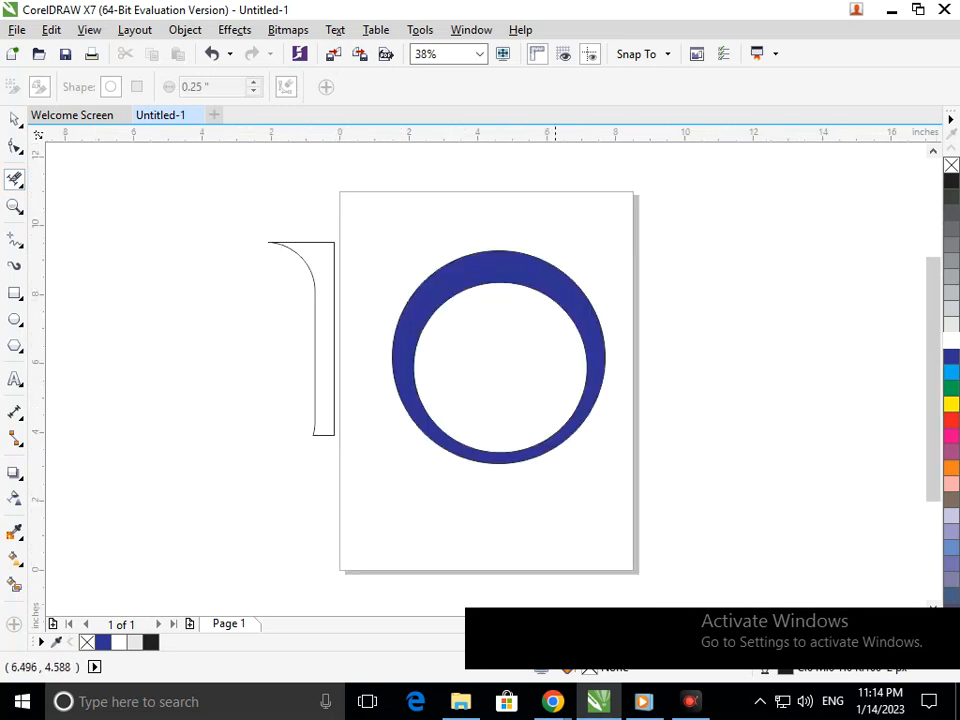
- Draw a thin horizontal rectangle about 7.32 by 0.41 in across the blue ring, slightly above its middle
click(14, 119)
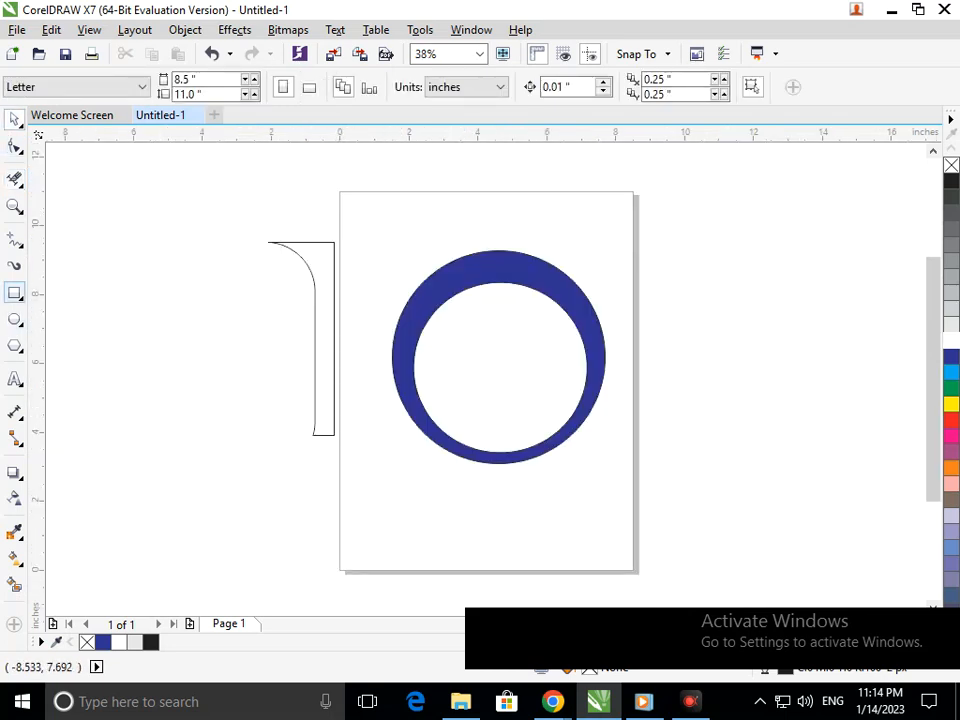
click(14, 293)
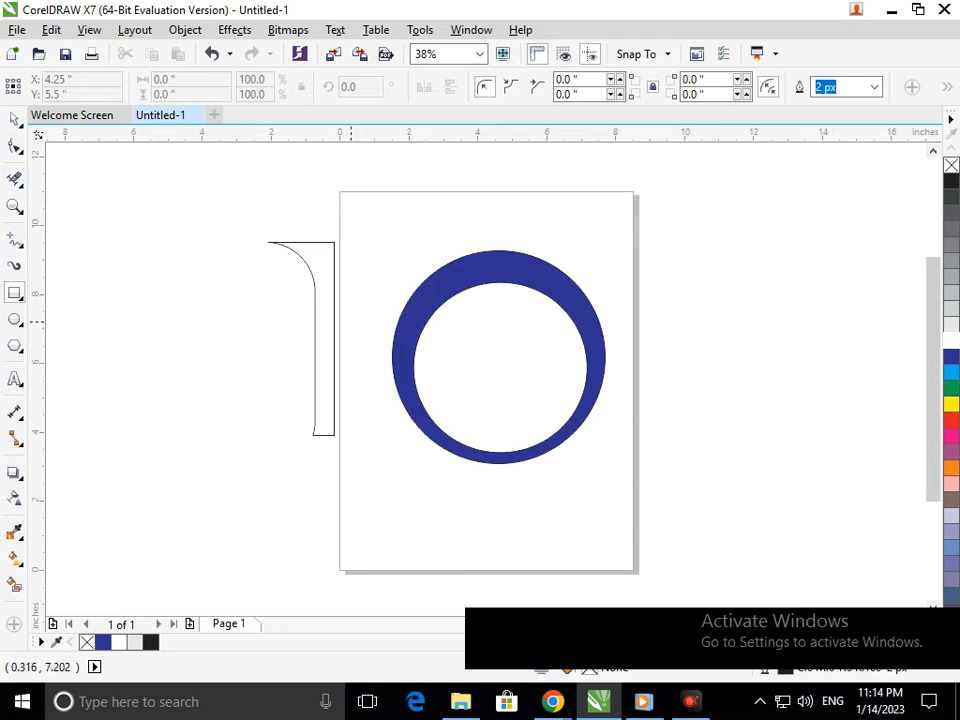
drag(377, 347, 630, 333)
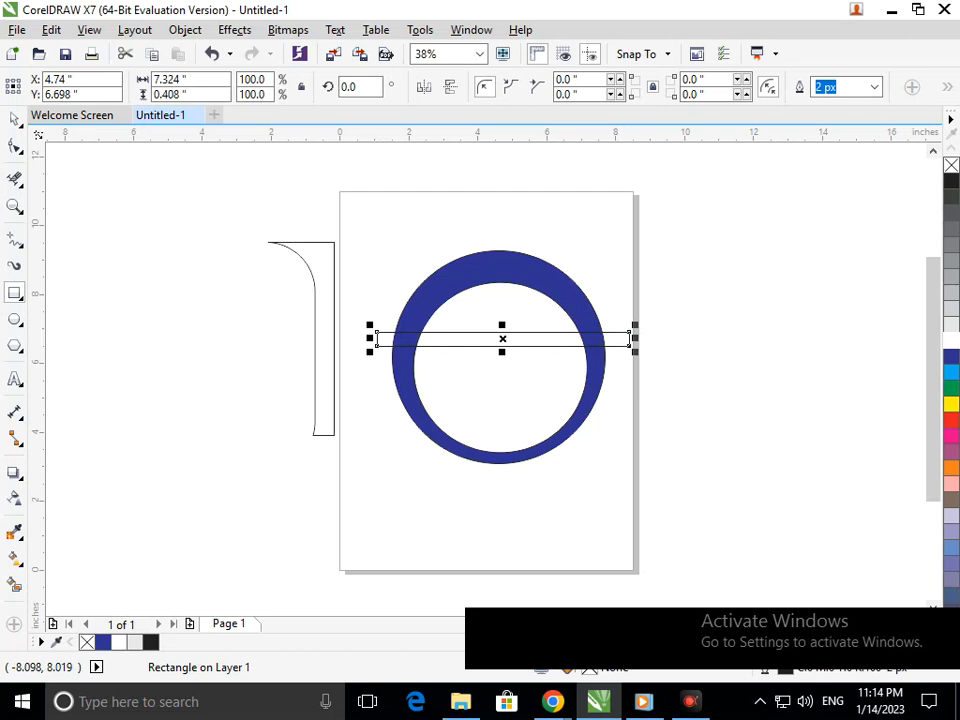
click(14, 119)
click(453, 325)
mouse_move(467, 333)
mouse_down()
mouse_move(465, 318)
mouse_move(465, 330)
mouse_up()
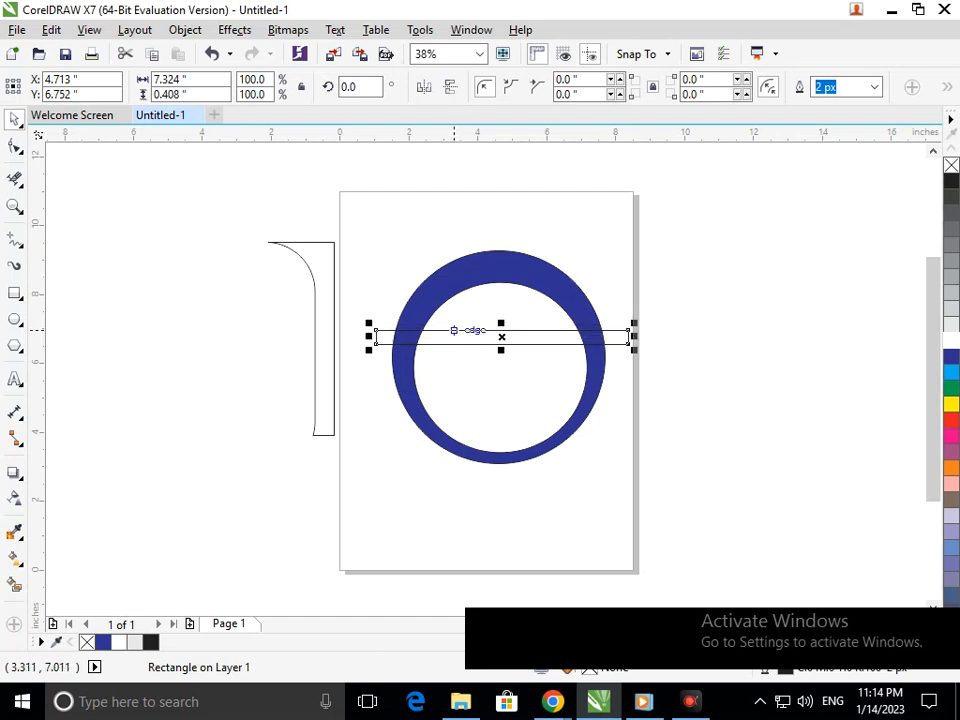
drag(455, 330, 451, 328)
click(696, 435)
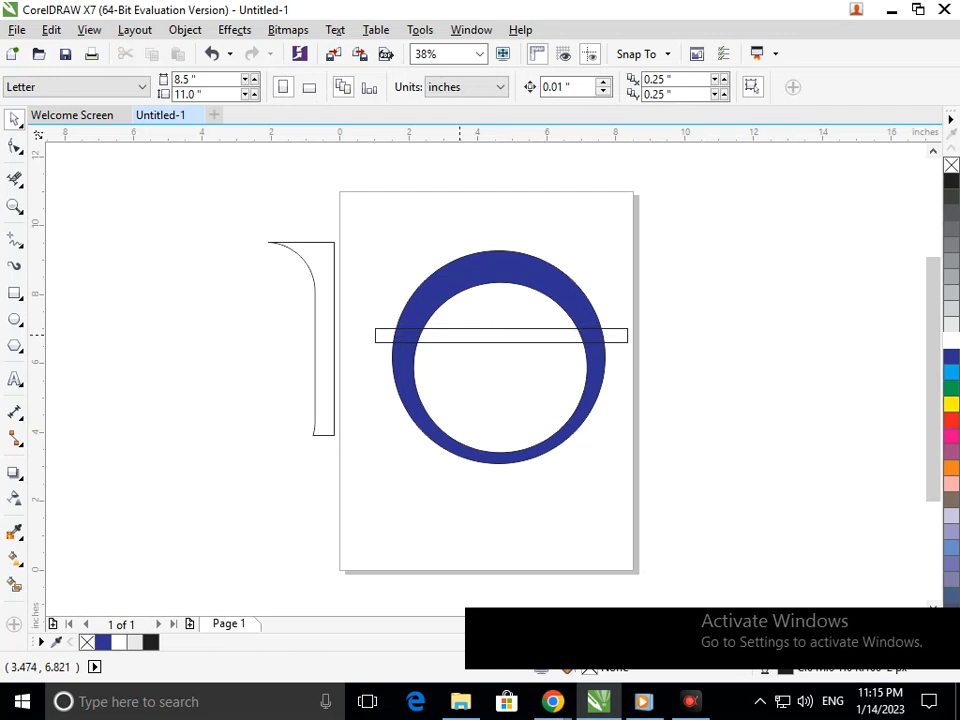
- Stretch the thin rectangle upward to about 3.38 in high so it covers the ring's upper part
click(494, 329)
drag(500, 320, 483, 227)
click(542, 300)
click(580, 317)
- Trim the ring's upper part away with the rectangle and delete the rectangle
shift+click(551, 447)
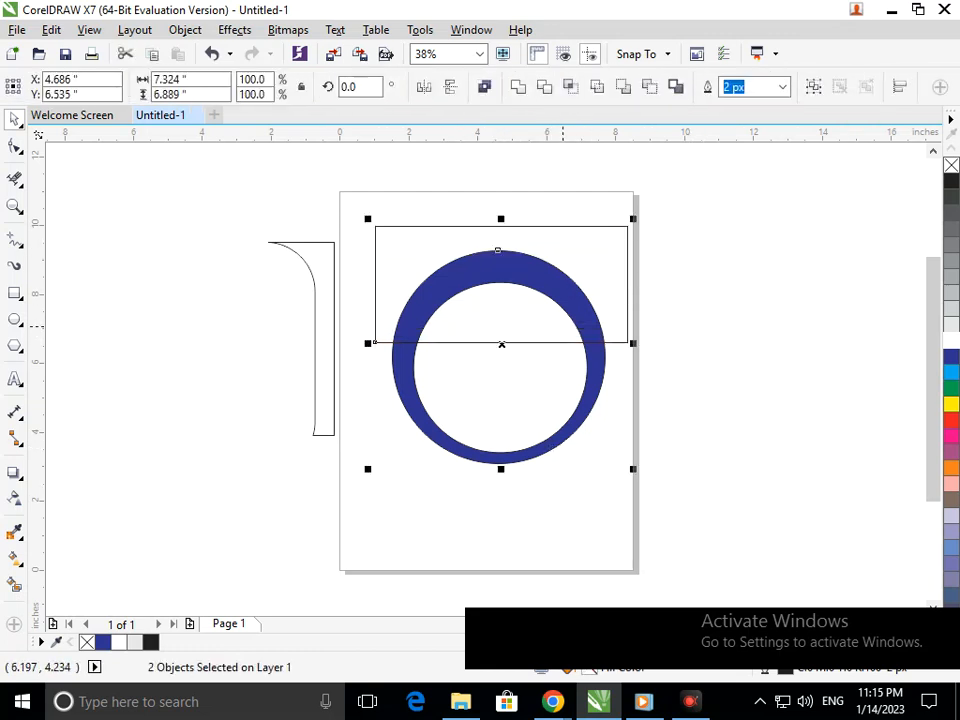
click(545, 87)
drag(604, 289, 813, 216)
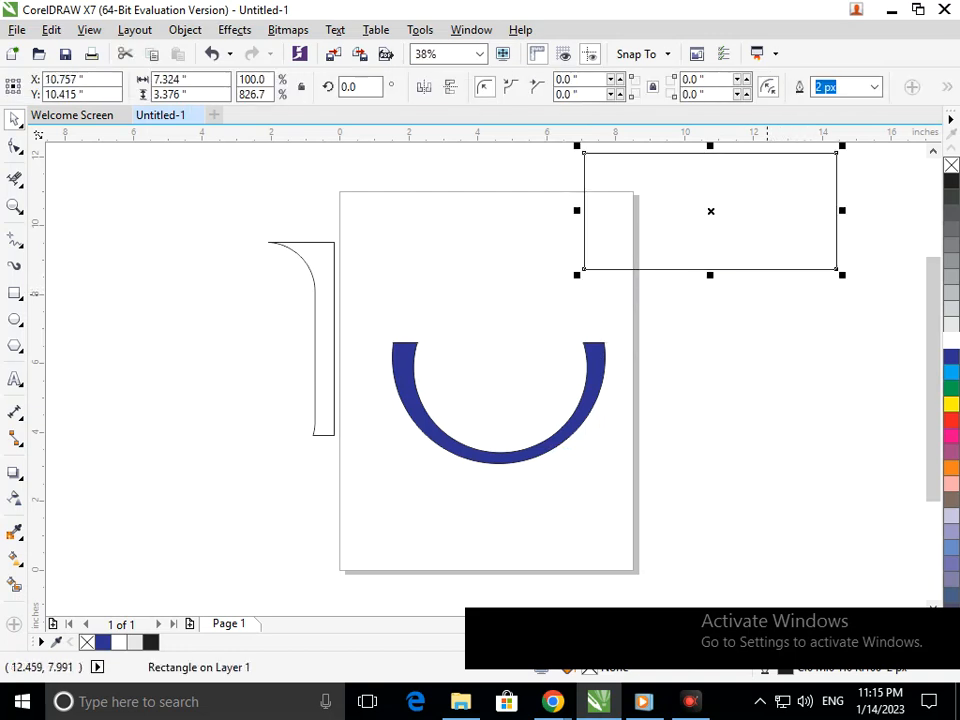
key(Delete)
- Move the curved stem into the blue U shape so its foot overlaps the bottom of the arc
click(315, 365)
drag(315, 365, 496, 388)
click(463, 250)
click(467, 264)
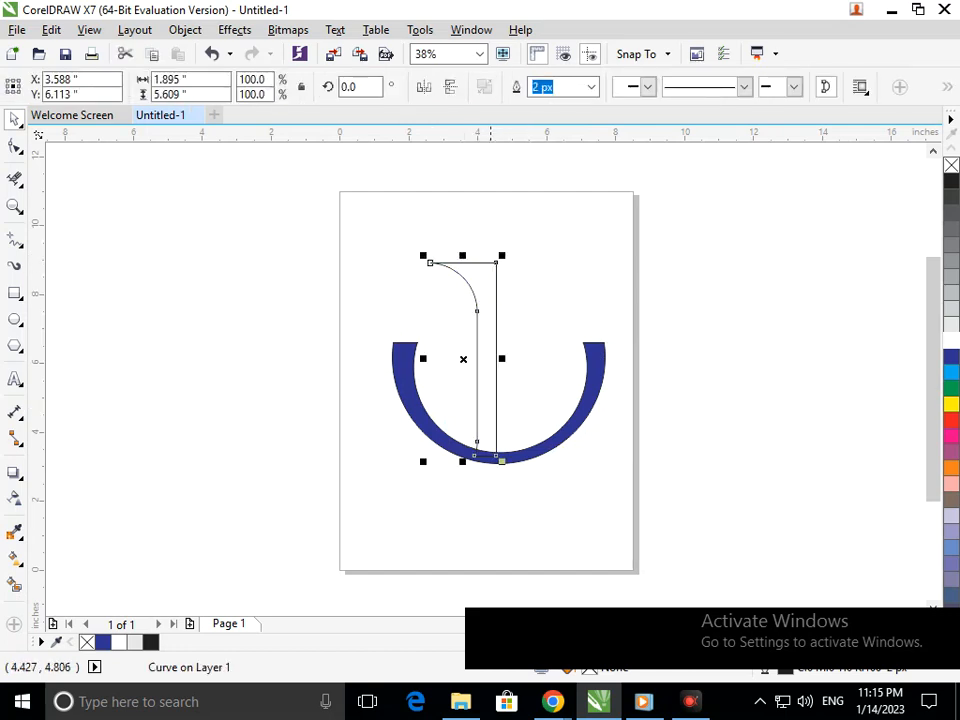
- Make a horizontally mirrored copy of the stem and place it to the right, leaving a narrow gap between the two
drag(484, 402, 518, 400)
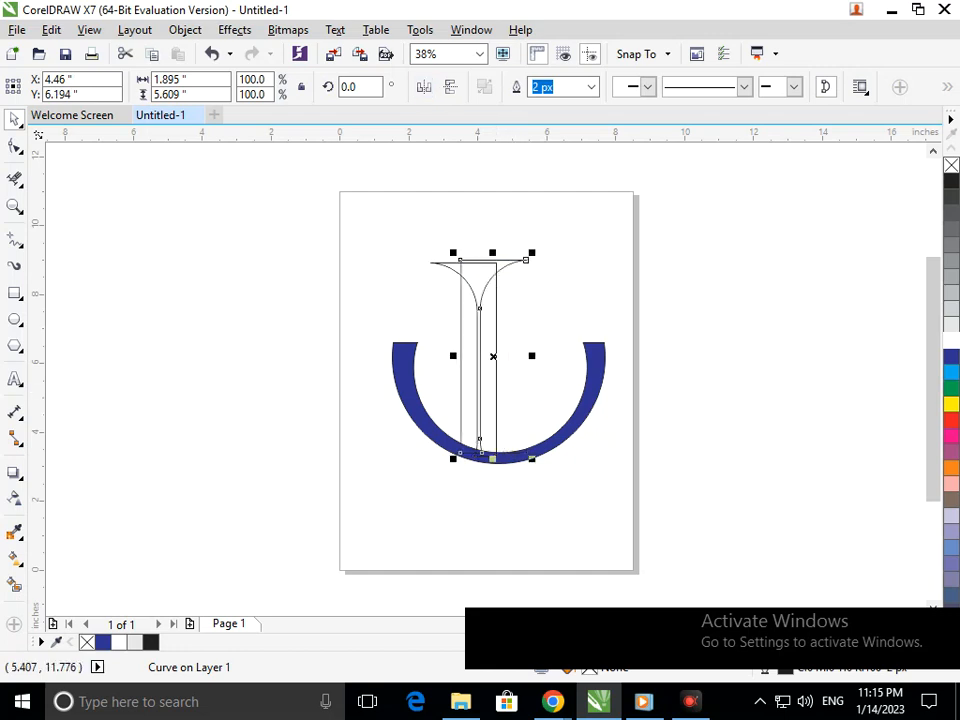
drag(480, 356, 524, 374)
click(506, 473)
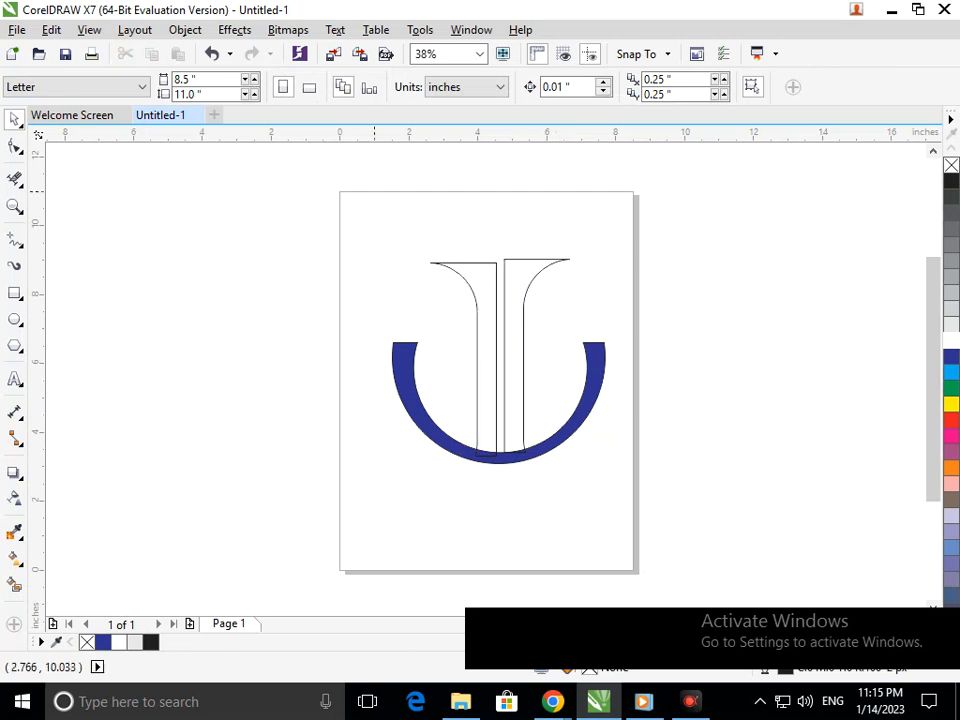
- Align the mirrored stem's top edge with the left stem using a horizontal guideline, and delete the guideline
scroll(526, 211, up, 3)
drag(488, 135, 496, 350)
key(F2)
drag(429, 315, 584, 373)
drag(509, 358, 509, 409)
key(F3)
key(F3)
key(Escape)
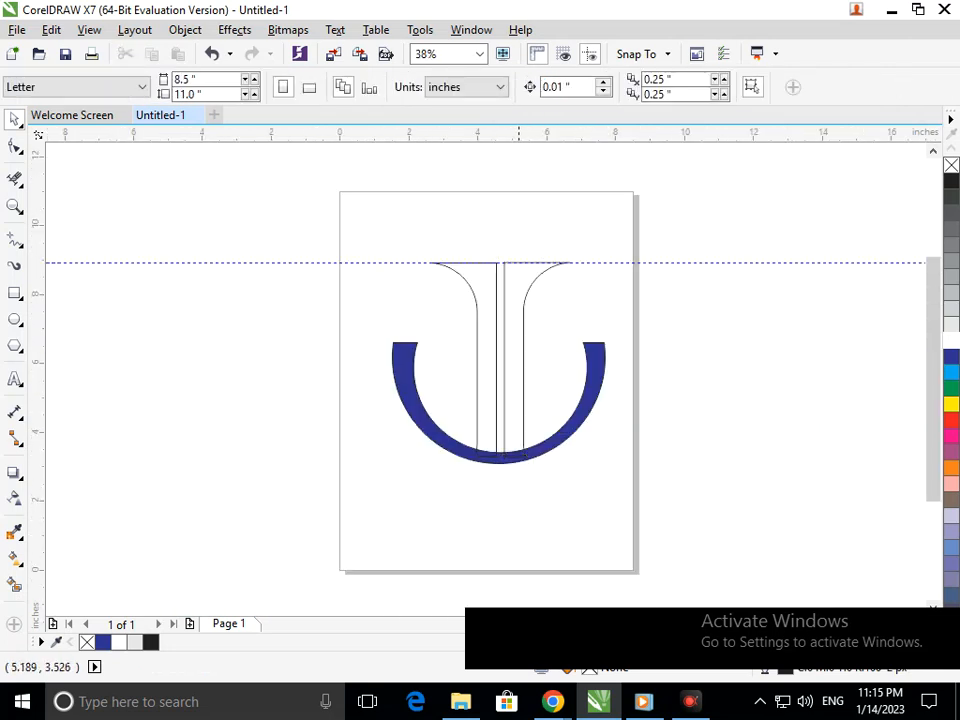
click(610, 263)
key(Delete)
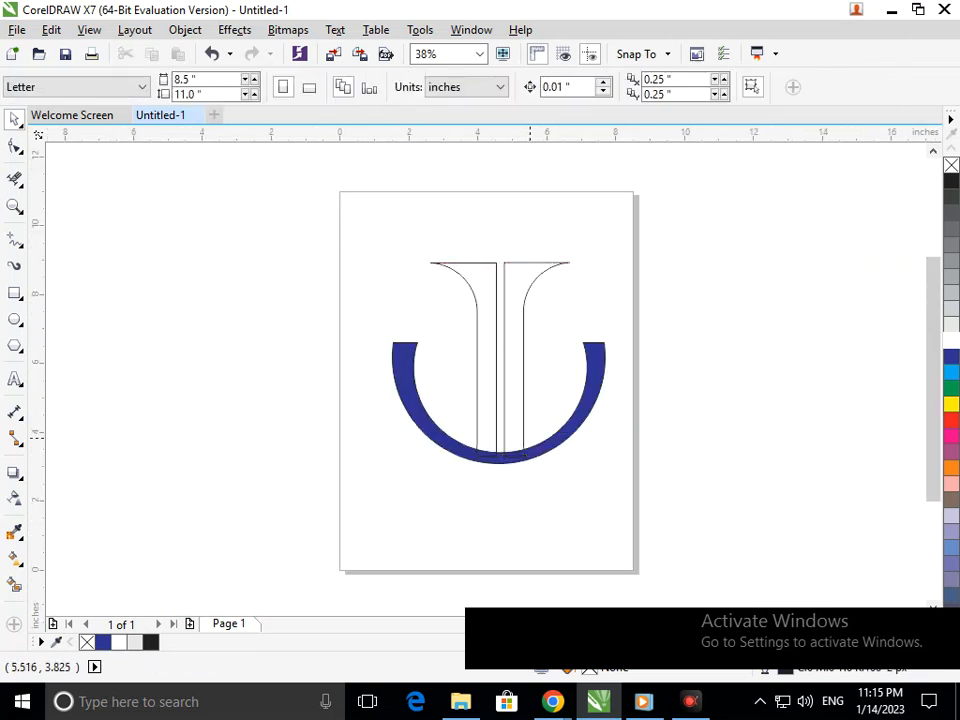
- Weld the left stem to the blue U shape
click(480, 431)
shift+click(440, 440)
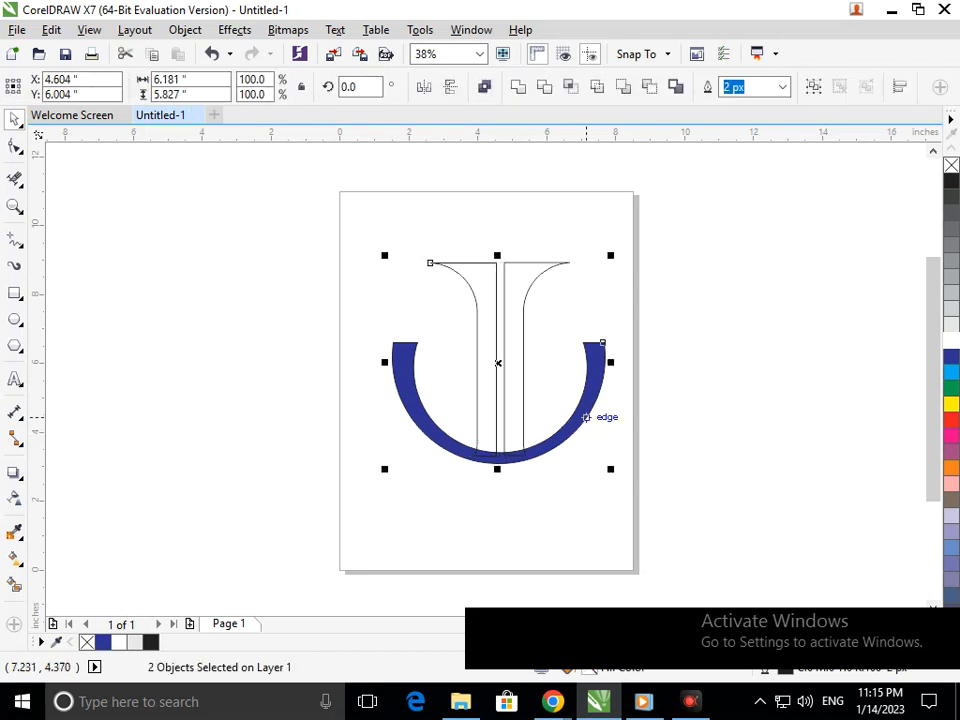
click(518, 87)
- Weld the right stem to the blue U shape
click(525, 414)
click(525, 414)
shift+click(564, 420)
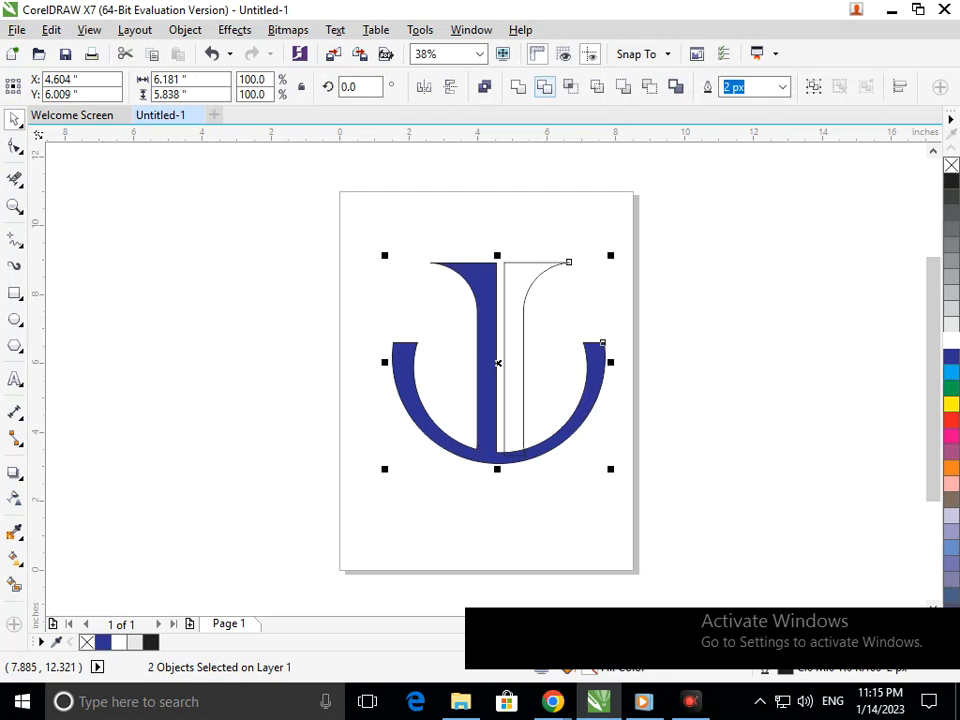
click(518, 87)
click(678, 310)
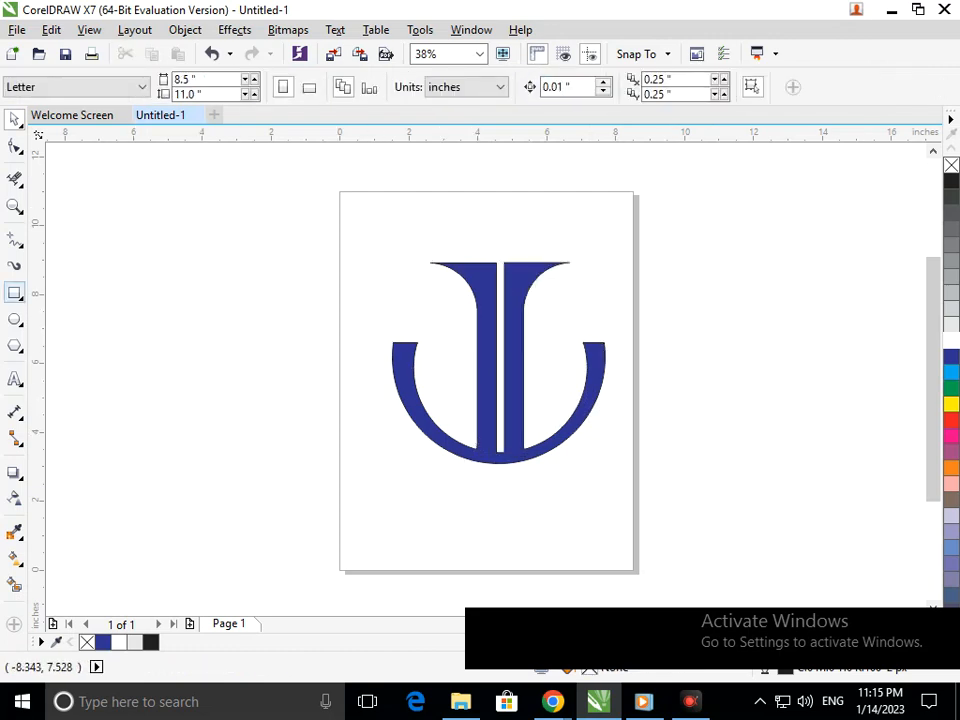
- Inspect the joint at the bottom of the arc and undo the welds of both stems to the U shape
click(14, 292)
key(F2)
drag(422, 411, 605, 485)
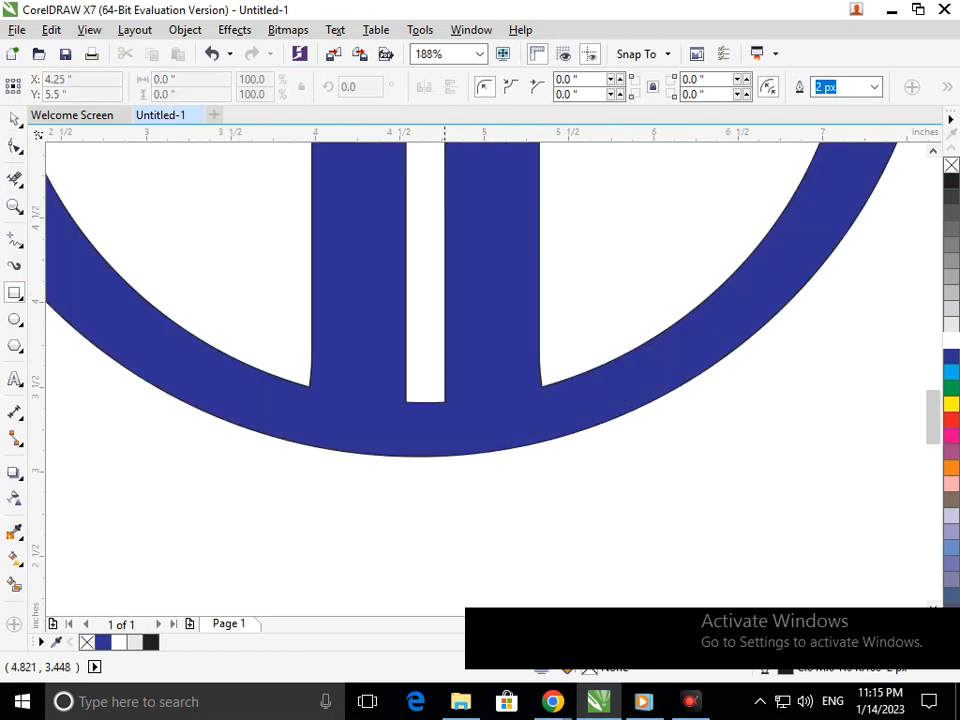
key(ctrl+z)
drag(270, 271, 341, 321)
key(F3)
click(14, 119)
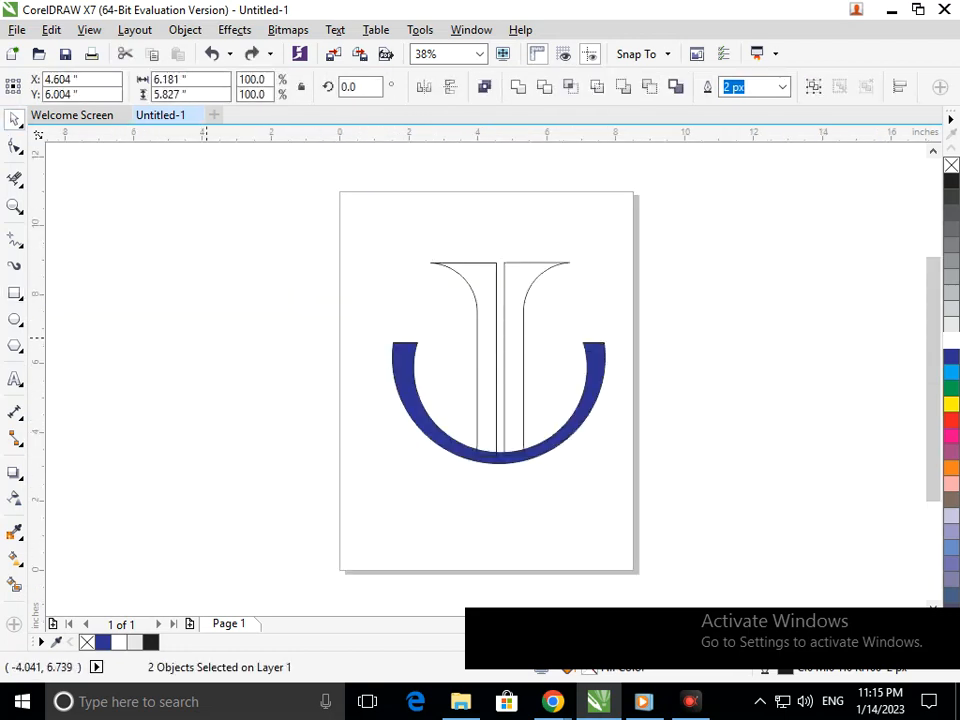
- Nudge the left stem slightly to the left to widen the gap between the two stems
click(206, 338)
click(496, 437)
key(Left)
key(Left)
key(Left)
key(Left)
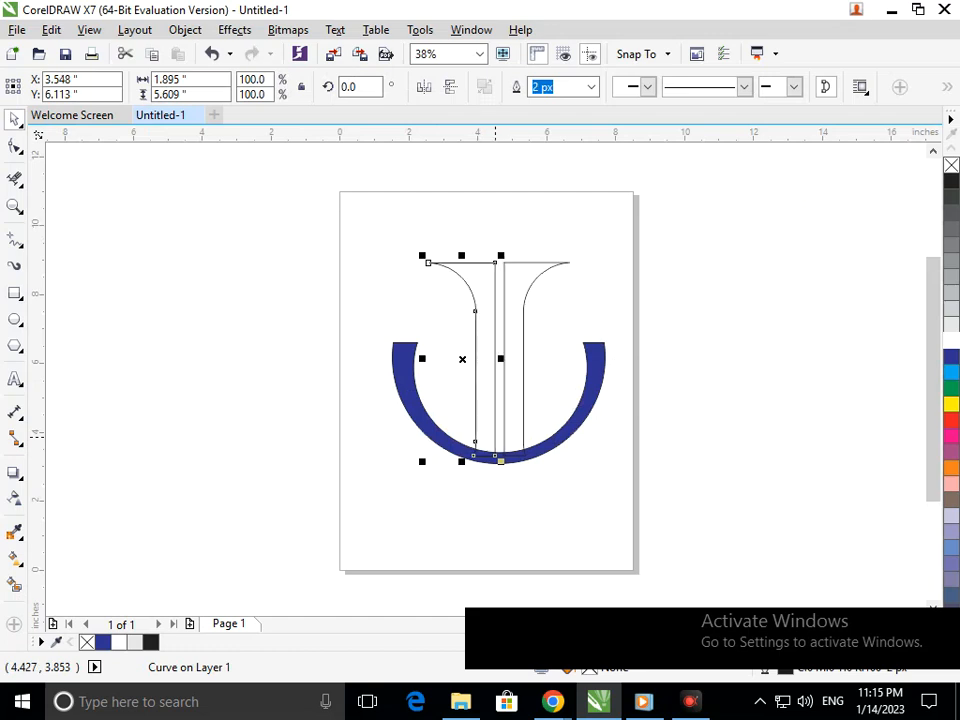
click(655, 501)
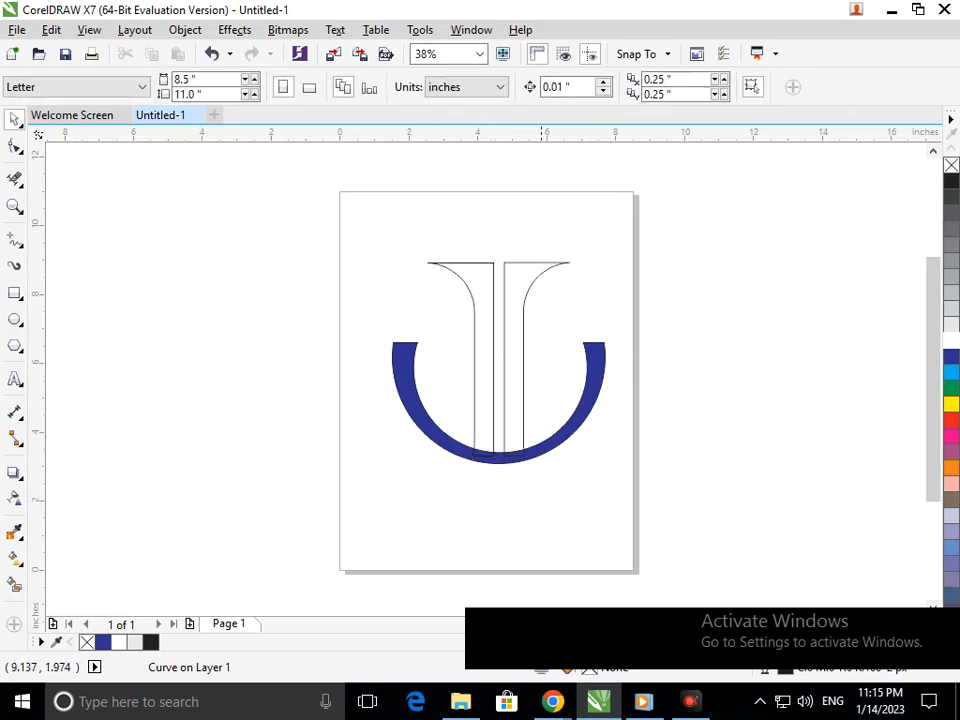
- Nudge the right stem slightly to the right to widen the gap further
click(522, 421)
key(Right)
key(Right)
key(Right)
key(Right)
key(Right)
key(Right)
key(Right)
key(Right)
key(Right)
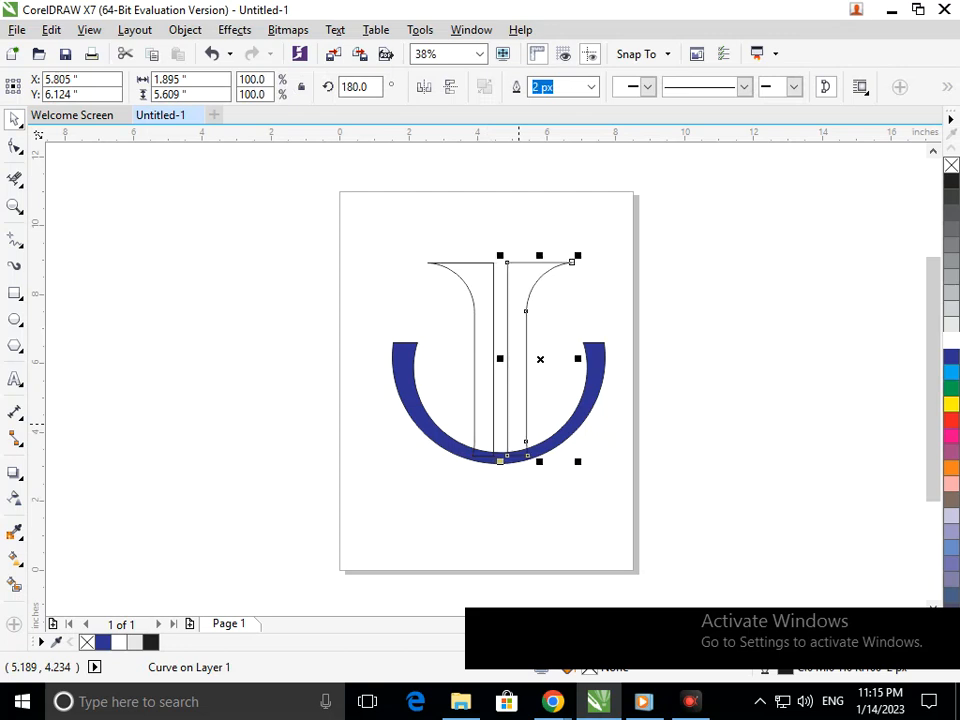
click(364, 478)
- Draw a narrow upright rectangle as wide as the gap between the stems, crossing the bottom of the blue arc
key(F6)
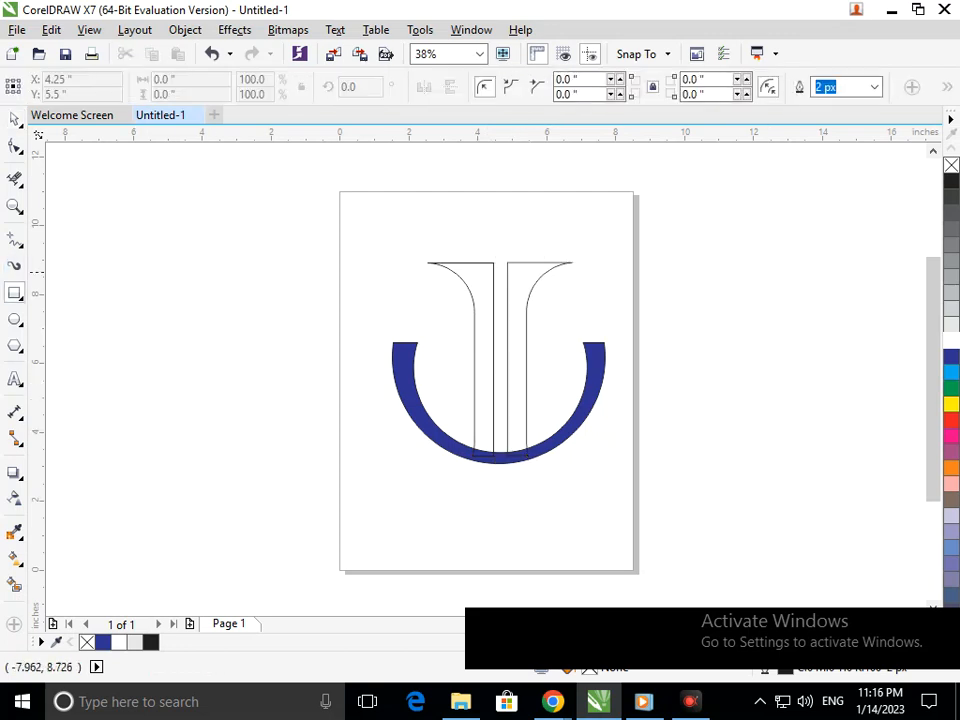
scroll(364, 478, up, 4)
mouse_move(487, 385)
mouse_down()
mouse_move(482, 500)
mouse_move(434, 528)
mouse_up()
drag(459, 377, 459, 353)
- Trim the blue U shape with the rectangle to split it at the bottom, and delete the rectangle
click(14, 119)
click(440, 492)
click(434, 492)
shift+click(310, 381)
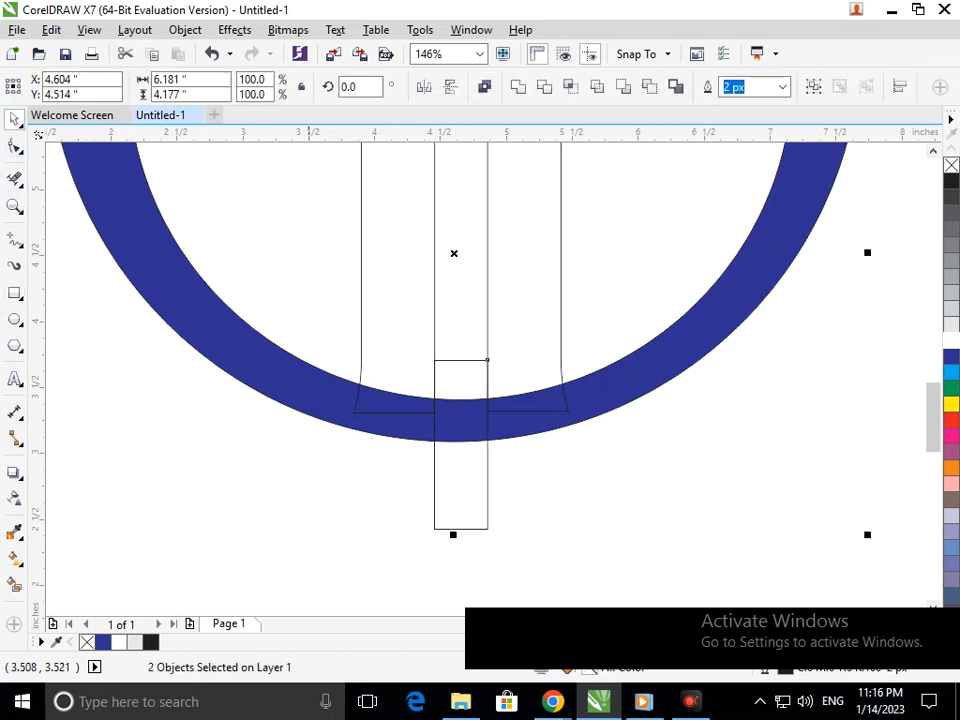
click(543, 86)
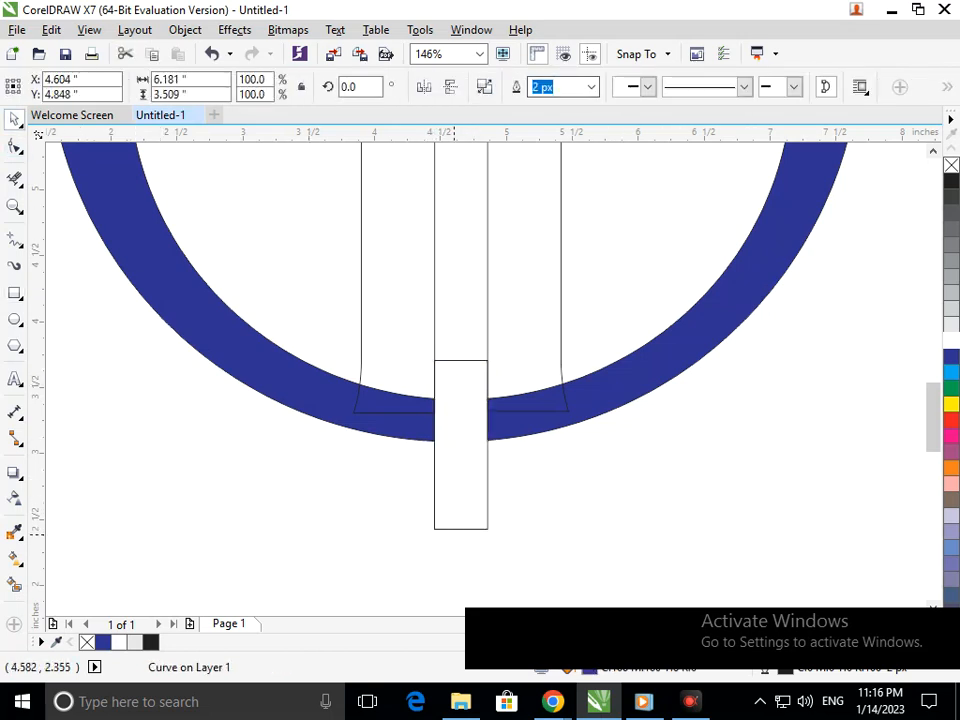
drag(454, 529, 599, 546)
key(Delete)
- Weld the left stem to the split blue U shape
scroll(416, 392, down, 4)
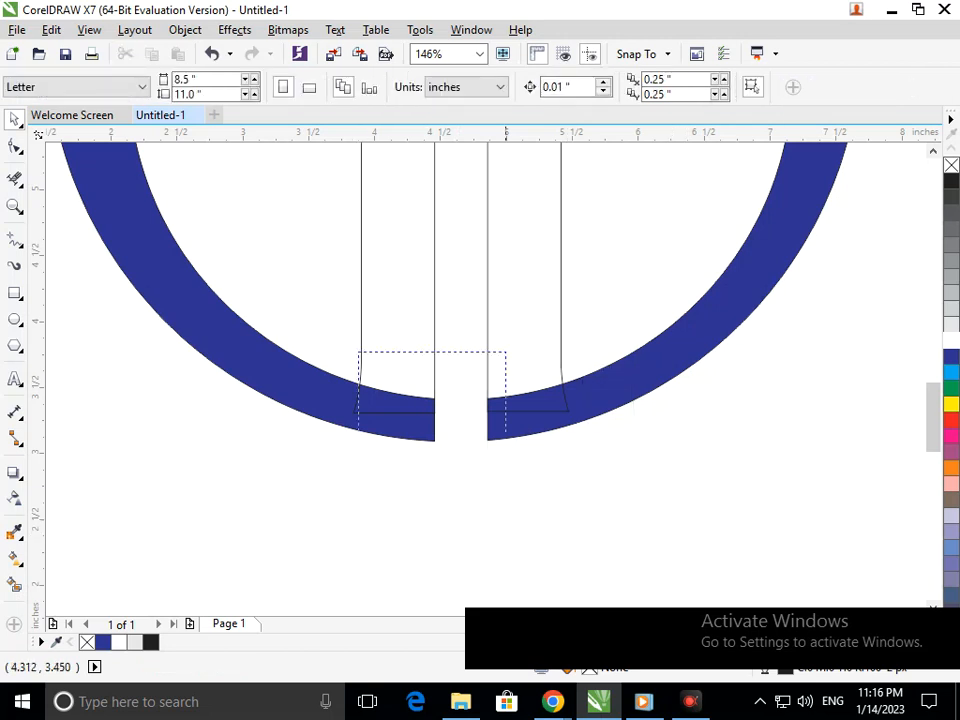
click(493, 428)
shift+click(438, 436)
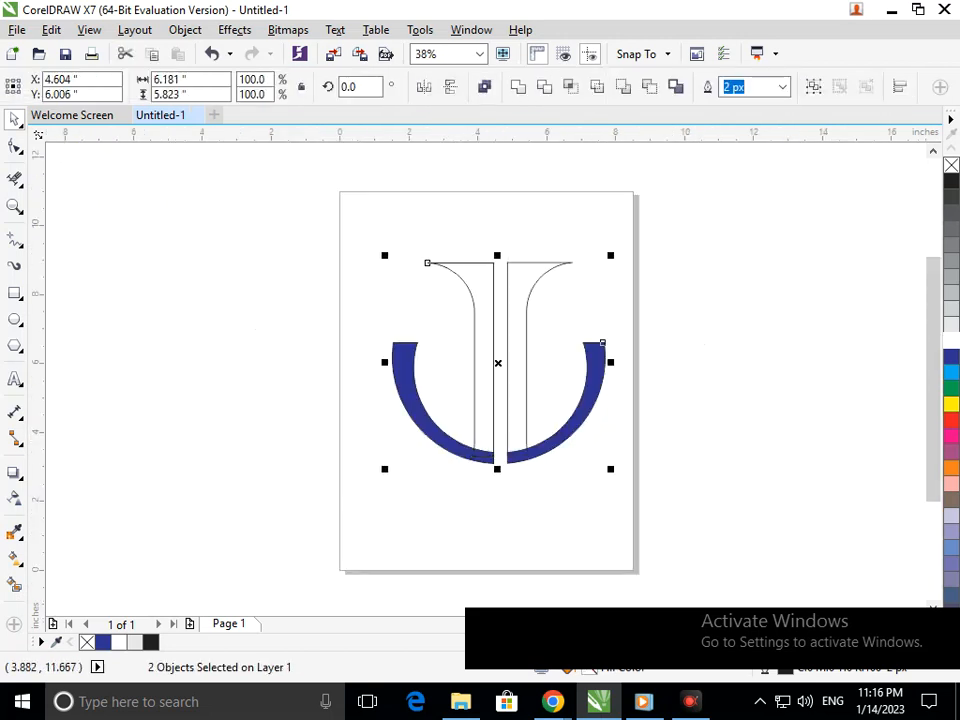
click(519, 87)
click(667, 405)
- Weld the right stem to the blue shape to complete the two-part logo
click(526, 390)
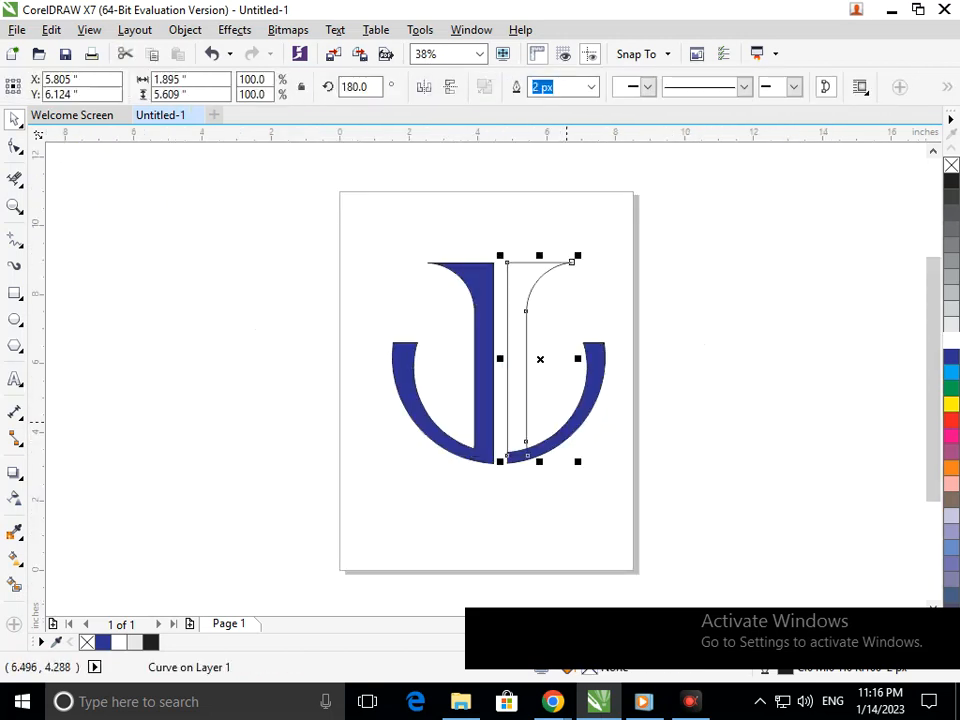
shift+click(574, 410)
click(519, 87)
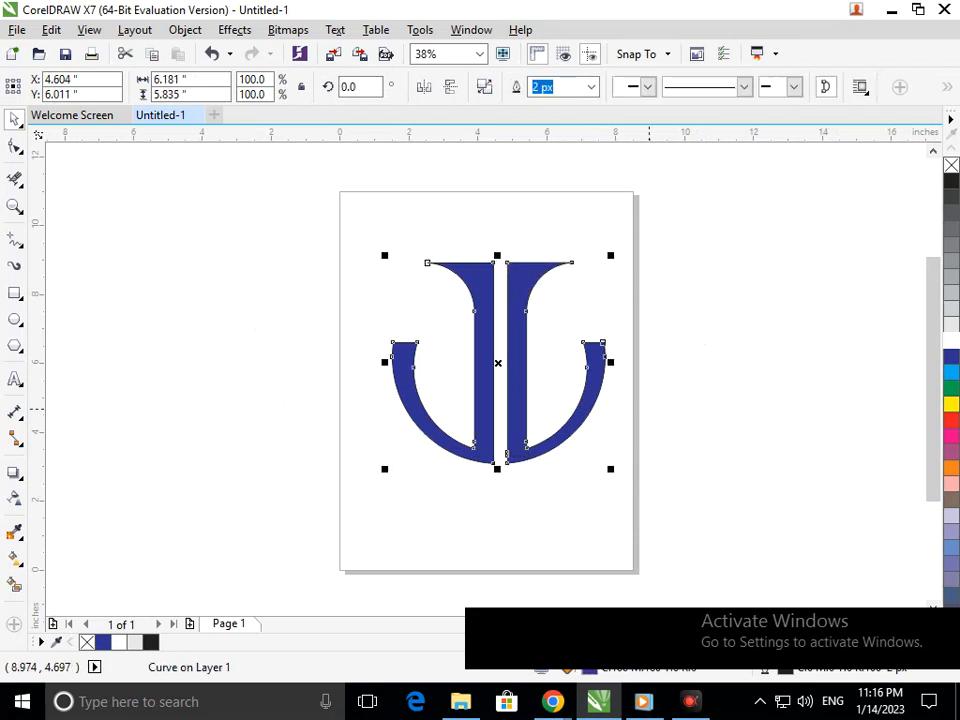
click(598, 483)
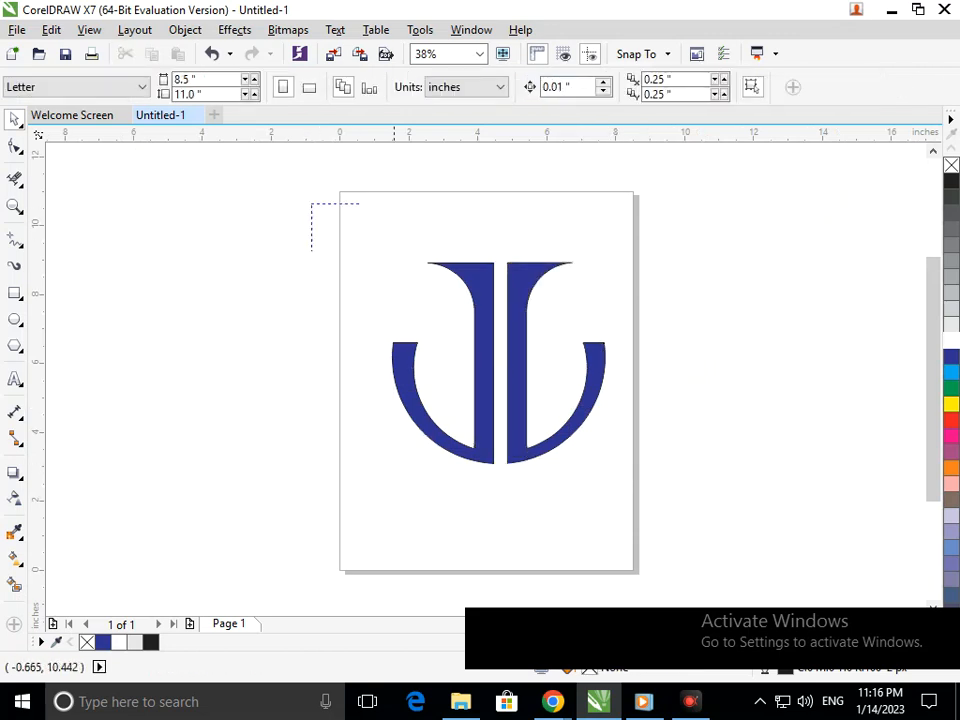
- Select the whole logo and fill it with black
drag(311, 197, 771, 532)
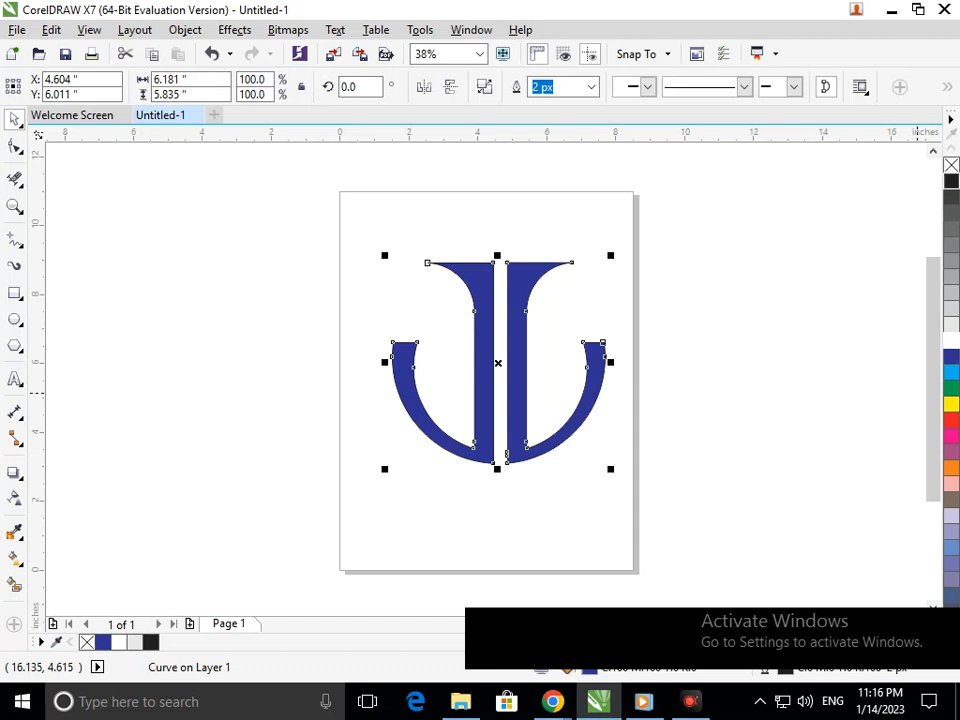
click(951, 181)
key(Escape)
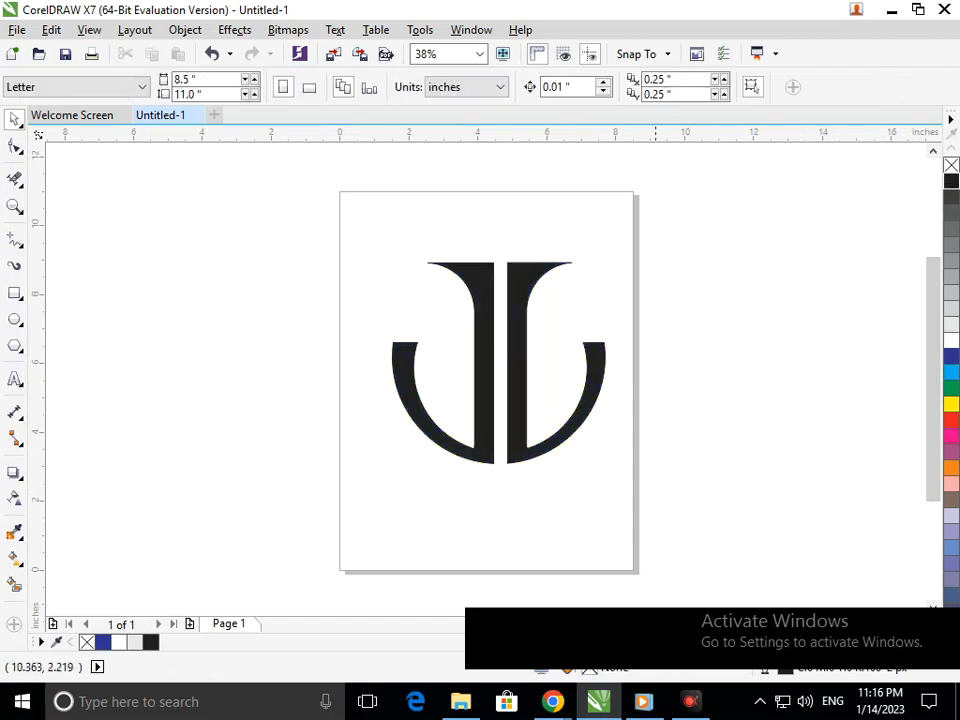
- Extend the pointed upper tip of the left stem outward with the Shape tool, slightly beyond the arc's left end
key(F3)
key(F2)
drag(364, 249, 660, 488)
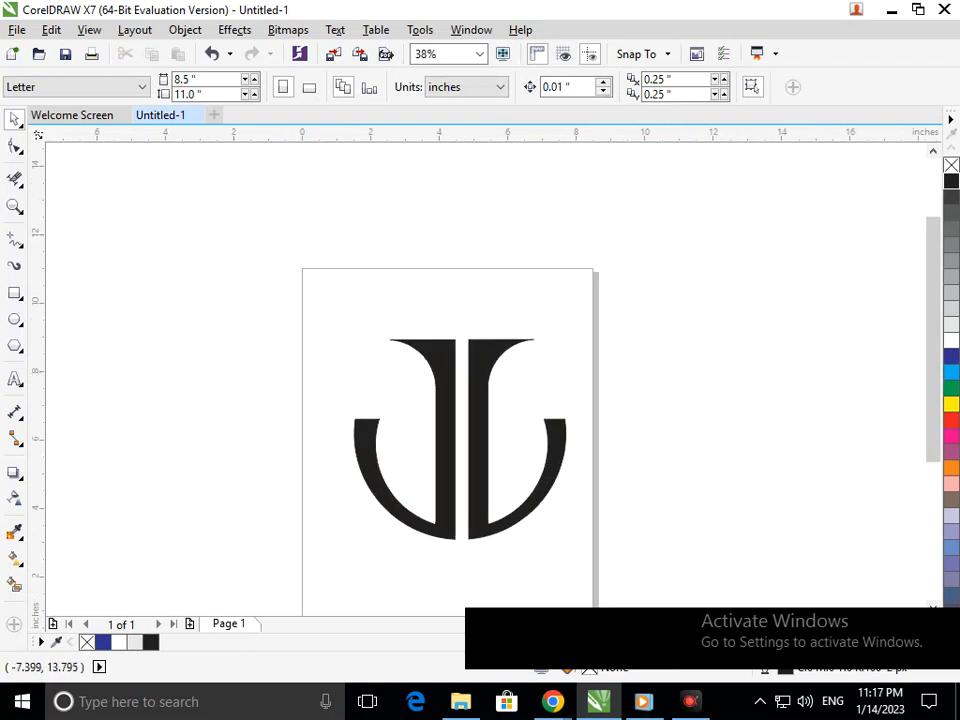
click(14, 146)
click(417, 343)
drag(405, 347, 356, 341)
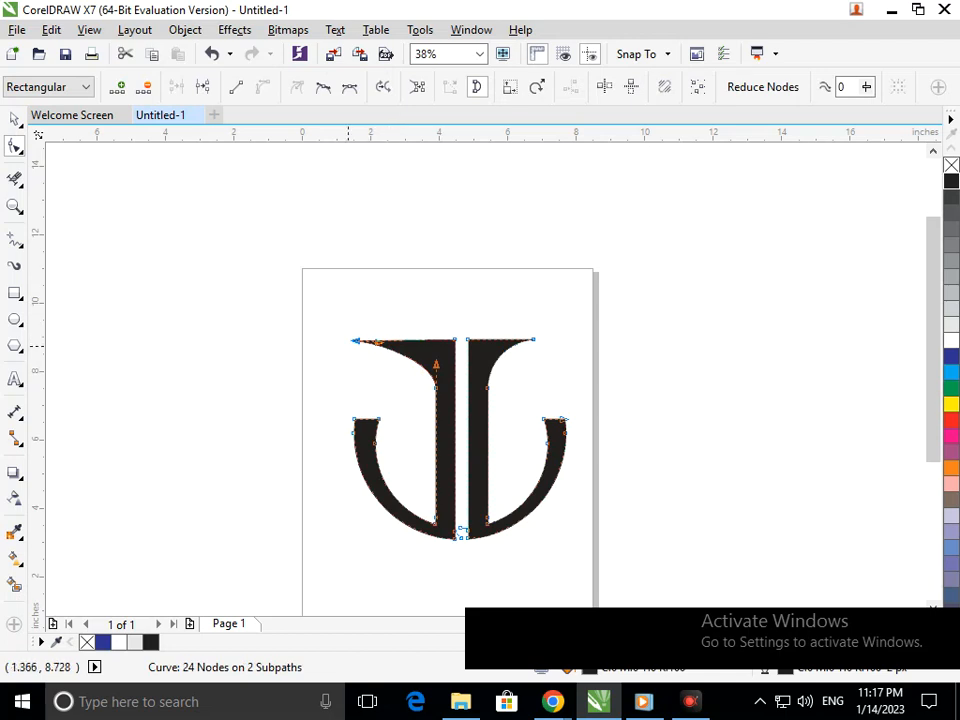
drag(355, 341, 339, 343)
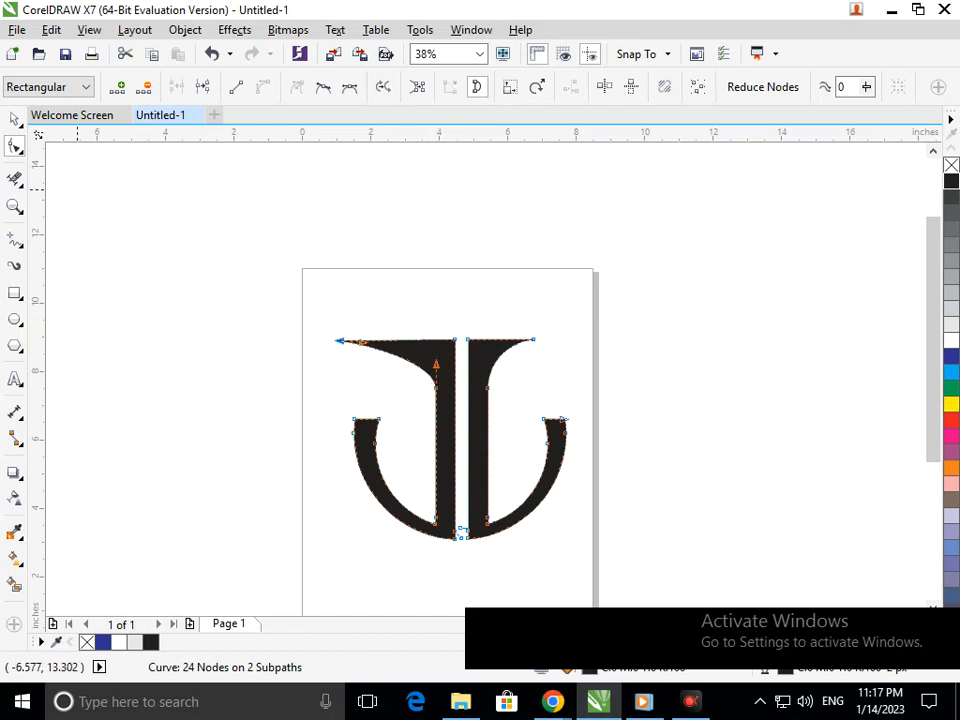
click(15, 119)
click(385, 392)
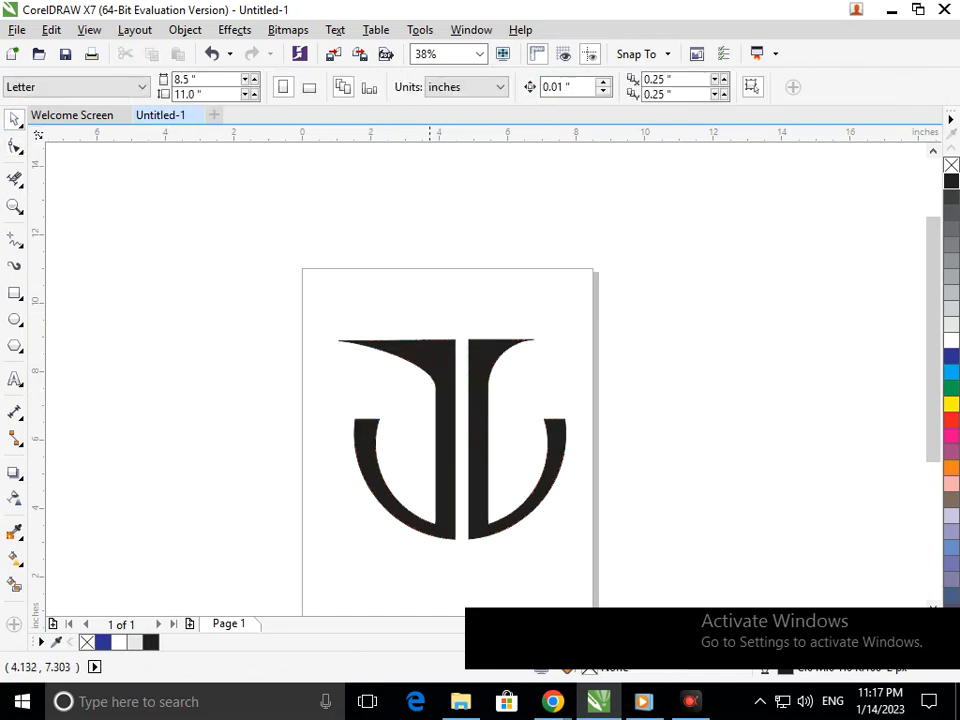
- Reshape the curve under the left serif by adjusting the handle of the node where it meets the stem's straight side
scroll(442, 394, up, 3)
click(15, 146)
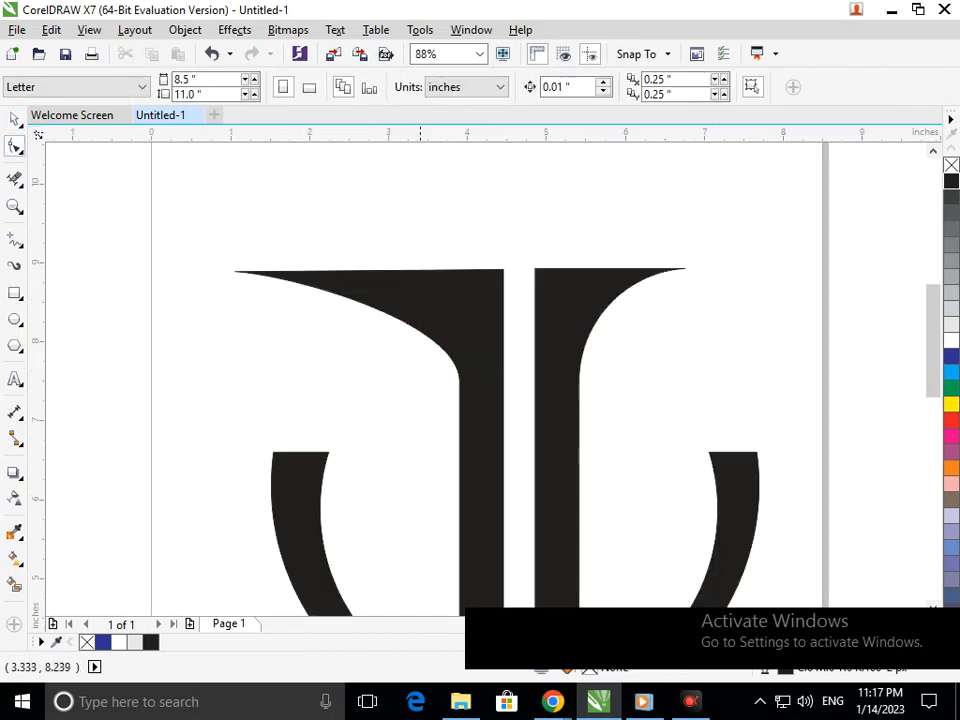
click(466, 358)
click(458, 381)
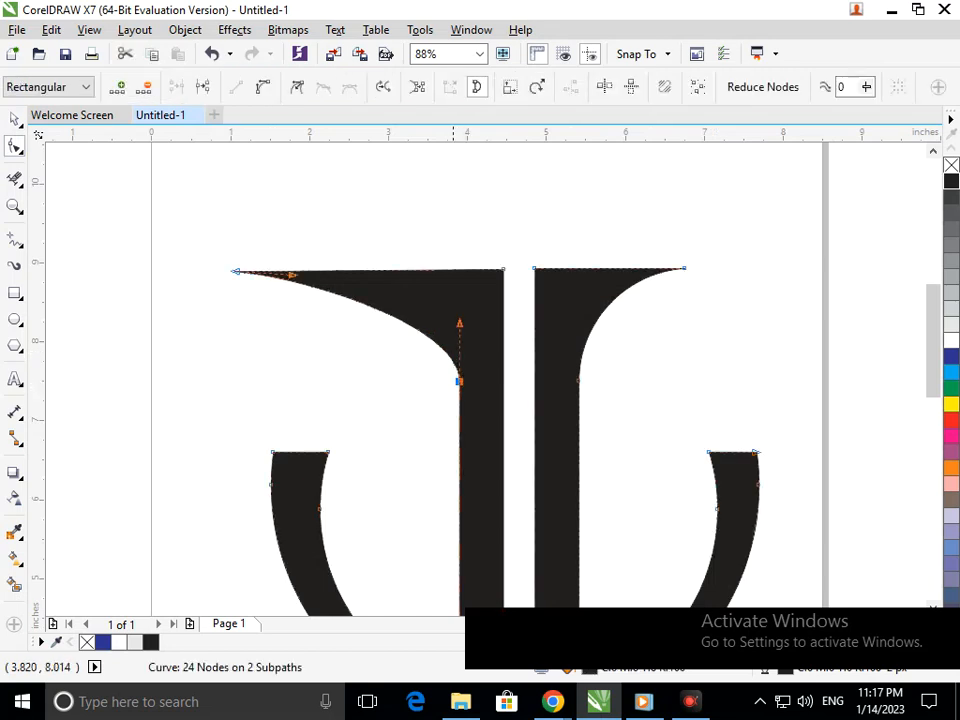
mouse_move(459, 322)
mouse_down()
mouse_move(447, 311)
mouse_move(448, 319)
mouse_up()
click(407, 418)
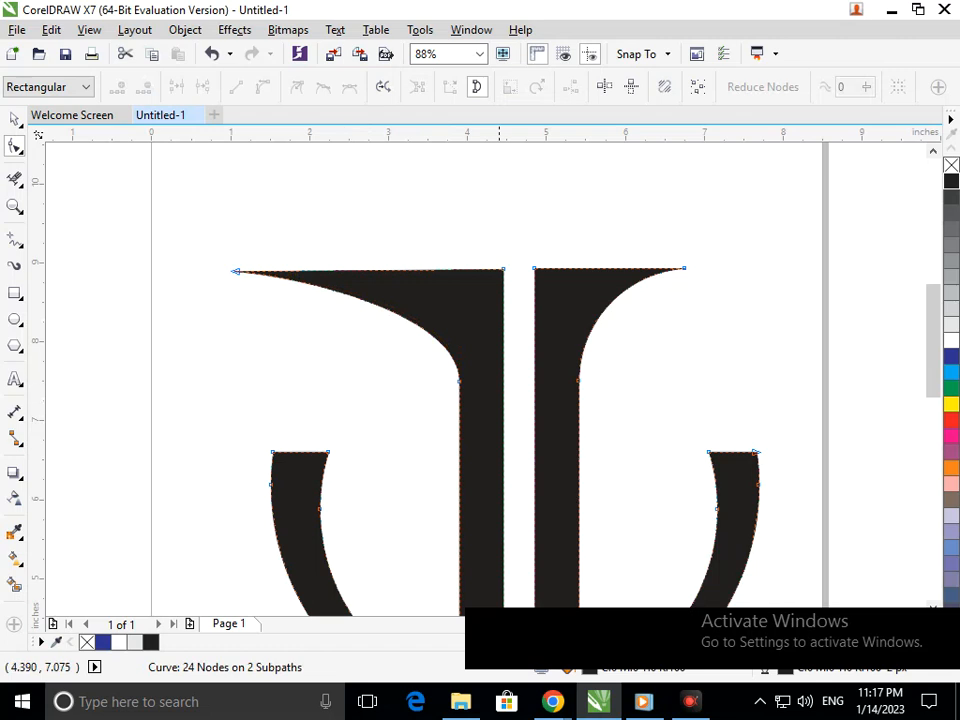
- Convert the straight outer side of the left stem below the serif node to a curve and bend it slightly
click(459, 381)
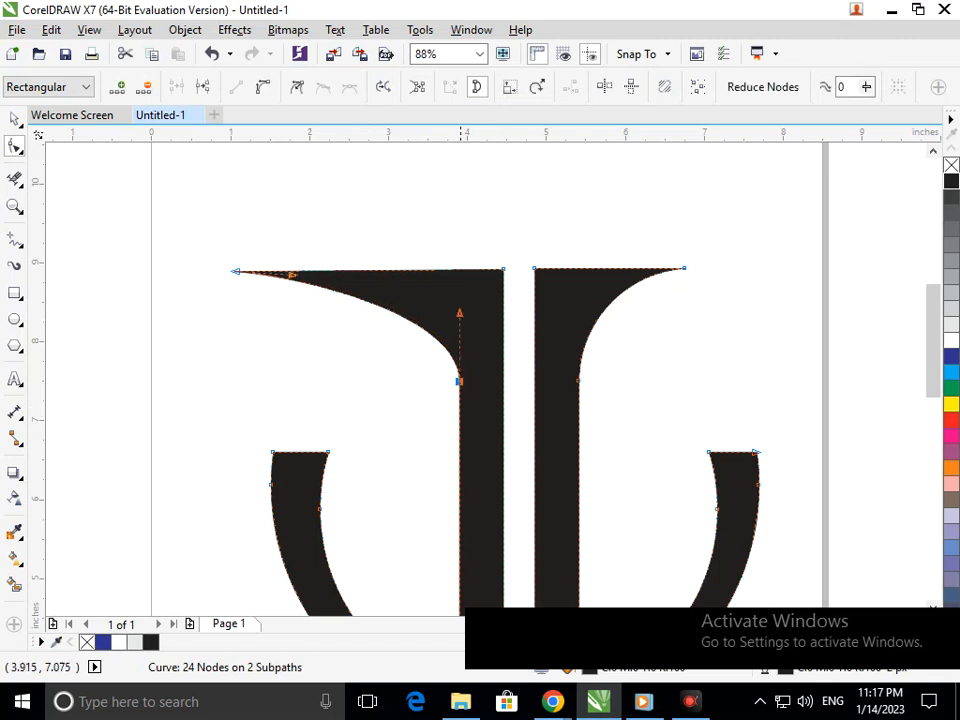
click(262, 87)
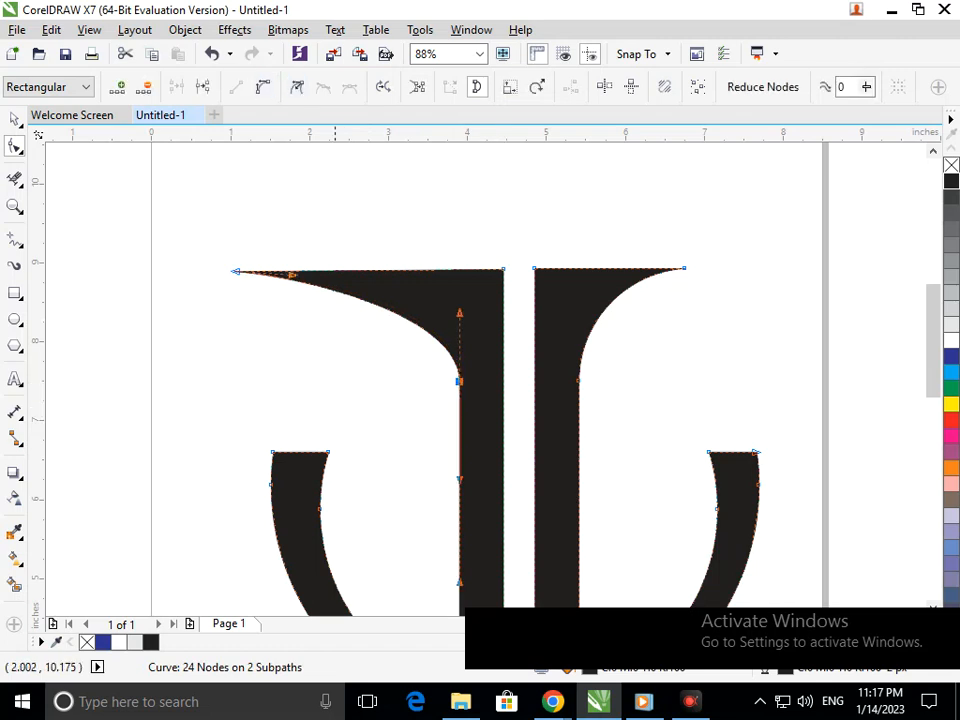
drag(459, 476, 458, 481)
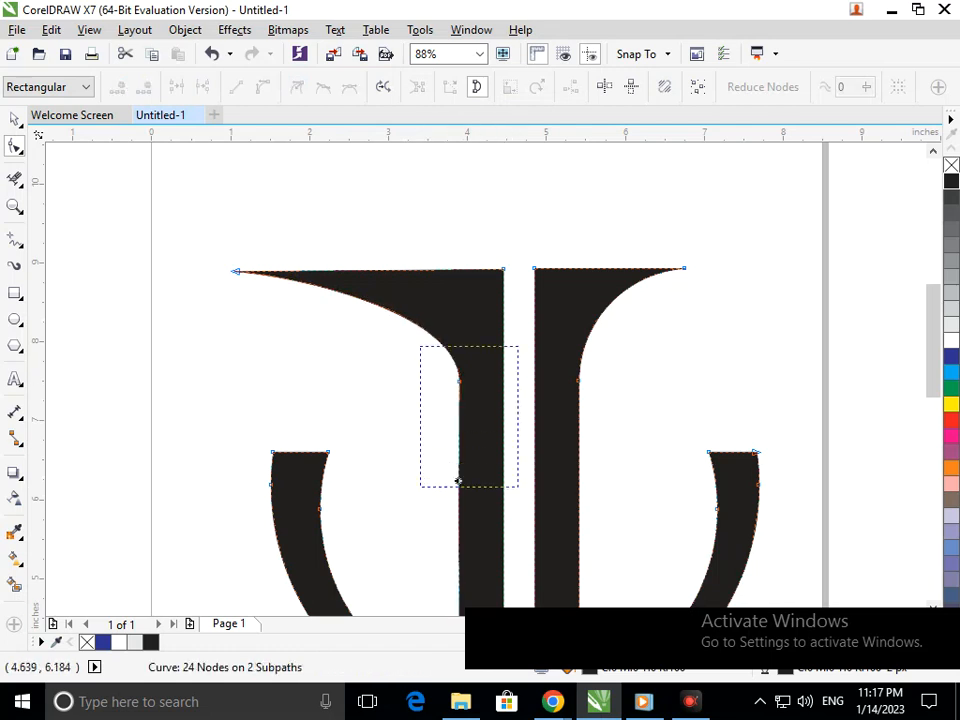
- Fine-tune the bend of the left stem's outer side at high magnification by pulling the edge slightly outward
scroll(456, 480, up, 3)
drag(451, 592, 452, 598)
key(F2)
drag(386, 536, 496, 613)
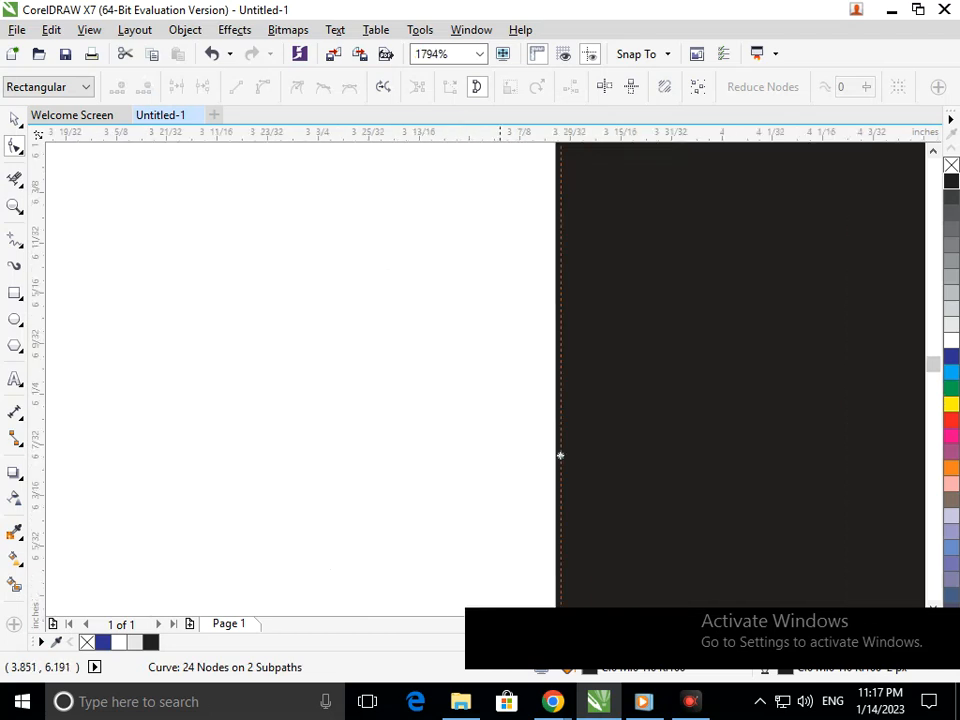
drag(560, 455, 549, 454)
key(F3)
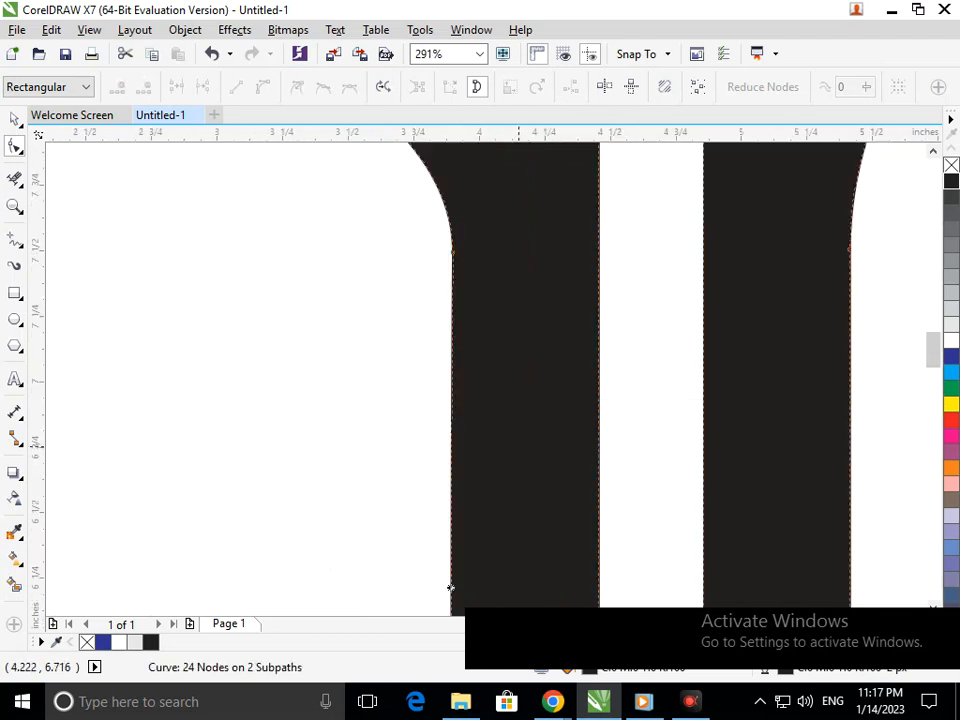
key(F3)
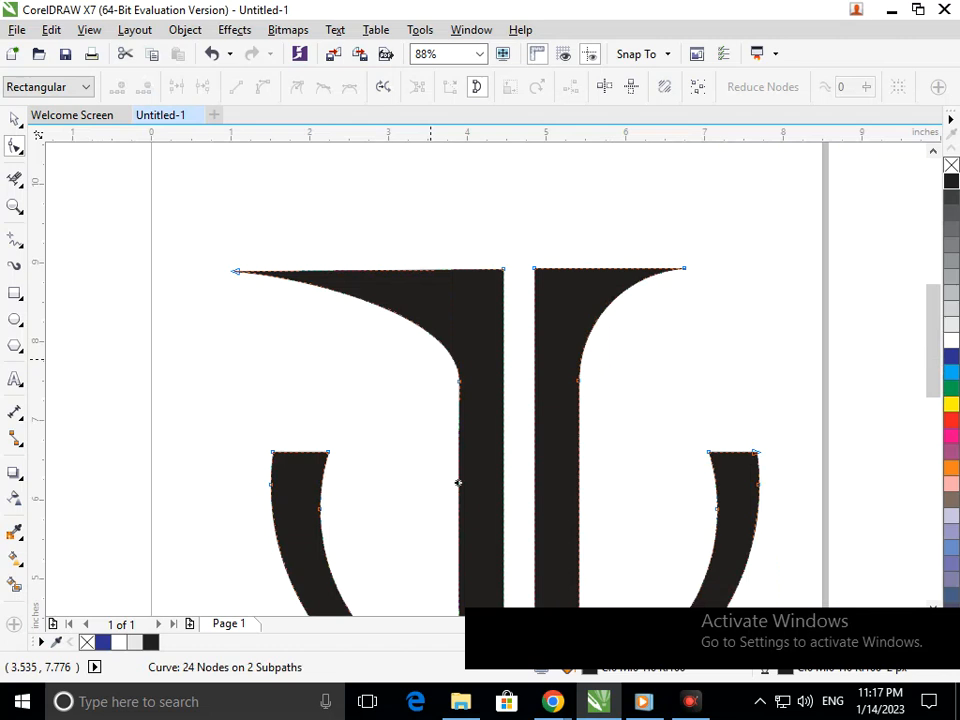
- Adjust the handle of the left stem's serif node so the outer side bows slightly inward, and deselect the logo
click(459, 381)
drag(458, 315, 454, 313)
click(434, 439)
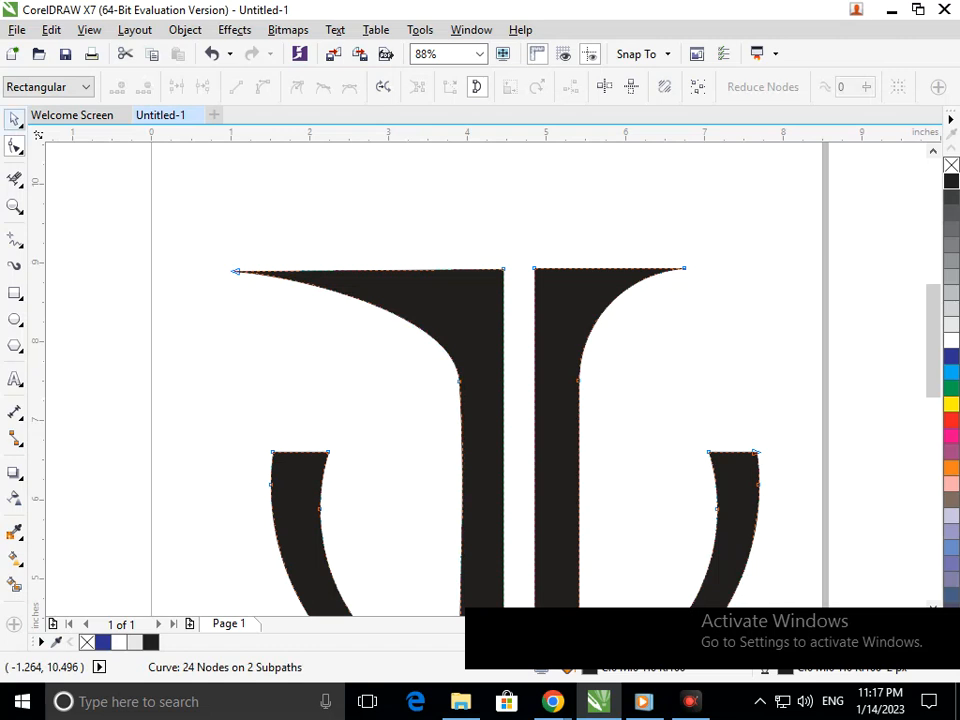
click(14, 119)
click(146, 245)
- Try to move the right half of the logo on its own, and undo the move
scroll(417, 394, down, 3)
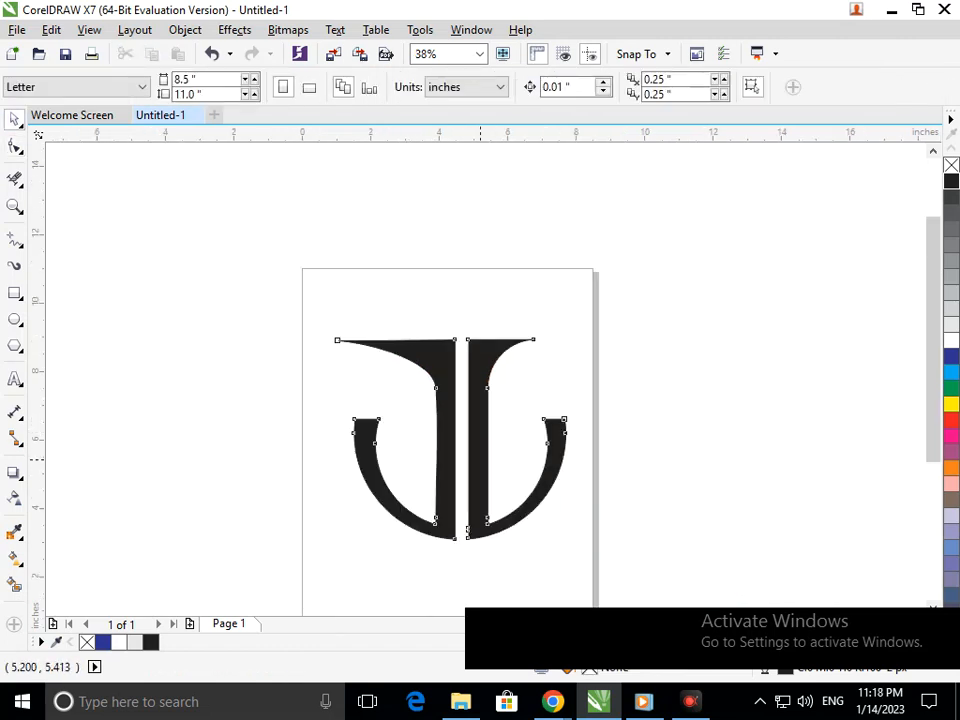
click(480, 460)
drag(491, 342, 539, 313)
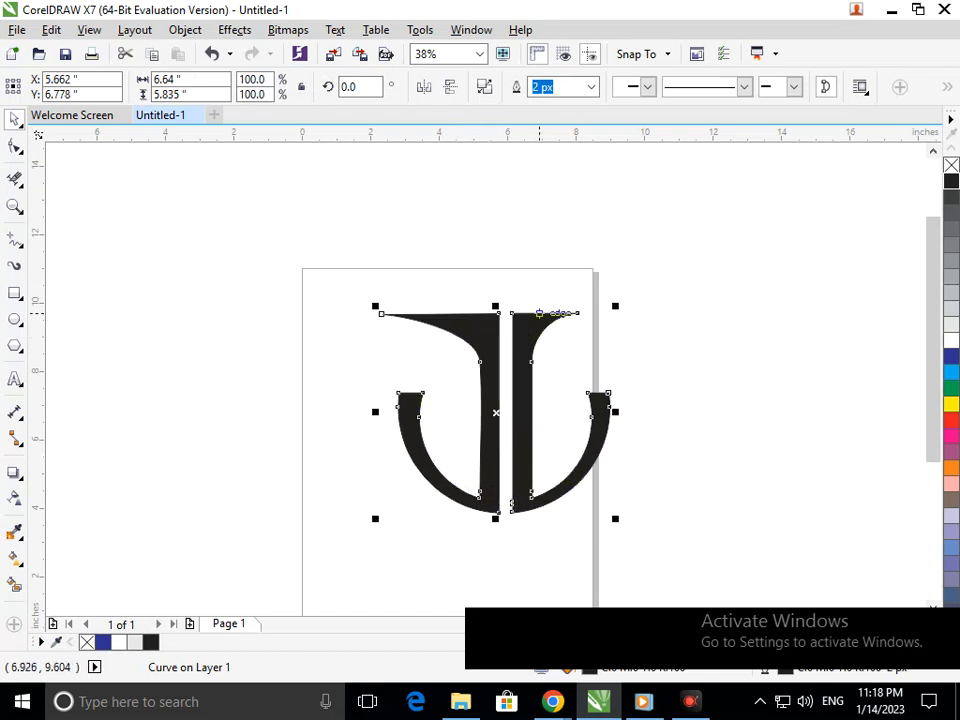
click(212, 53)
- Break the combined logo curve apart into separate left and right halves
click(185, 29)
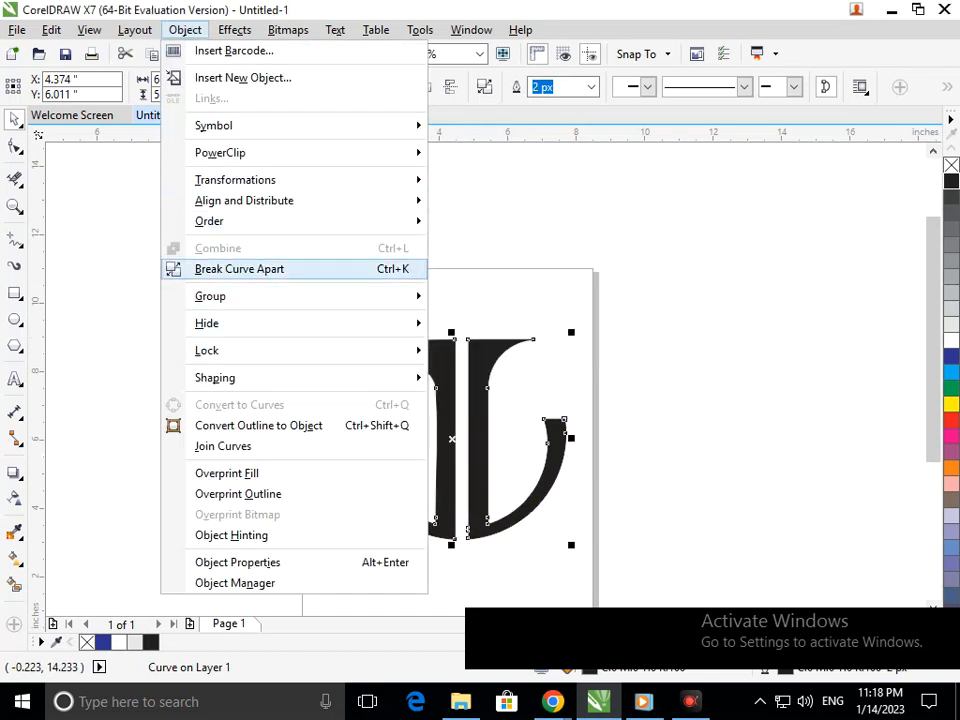
click(263, 269)
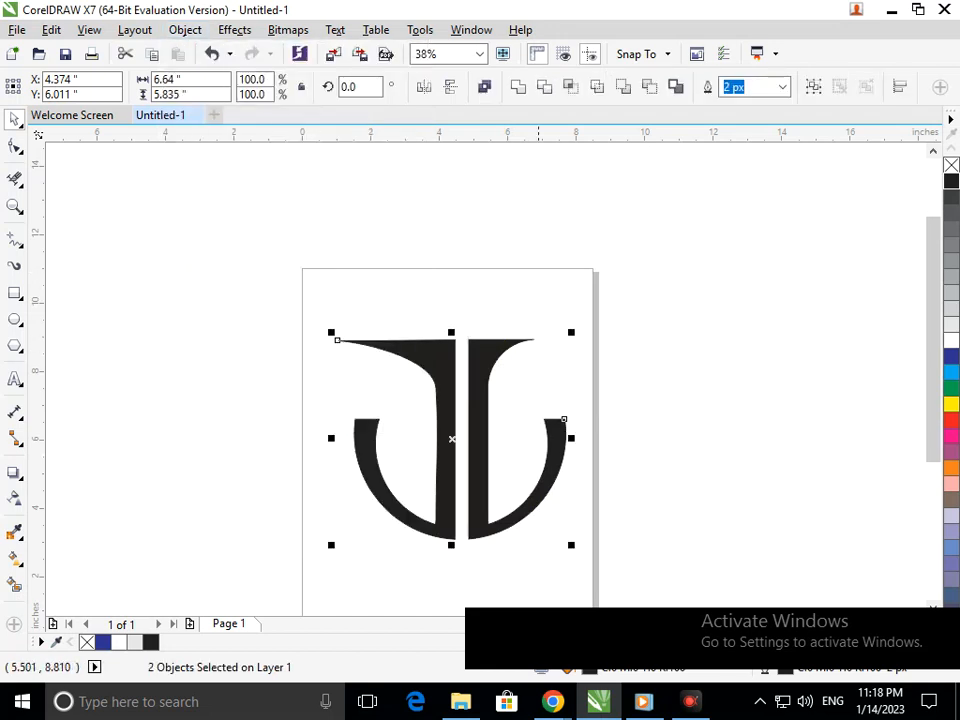
- Delete the right half of the logo, keeping only the left half
click(638, 366)
drag(566, 449, 636, 423)
key(Delete)
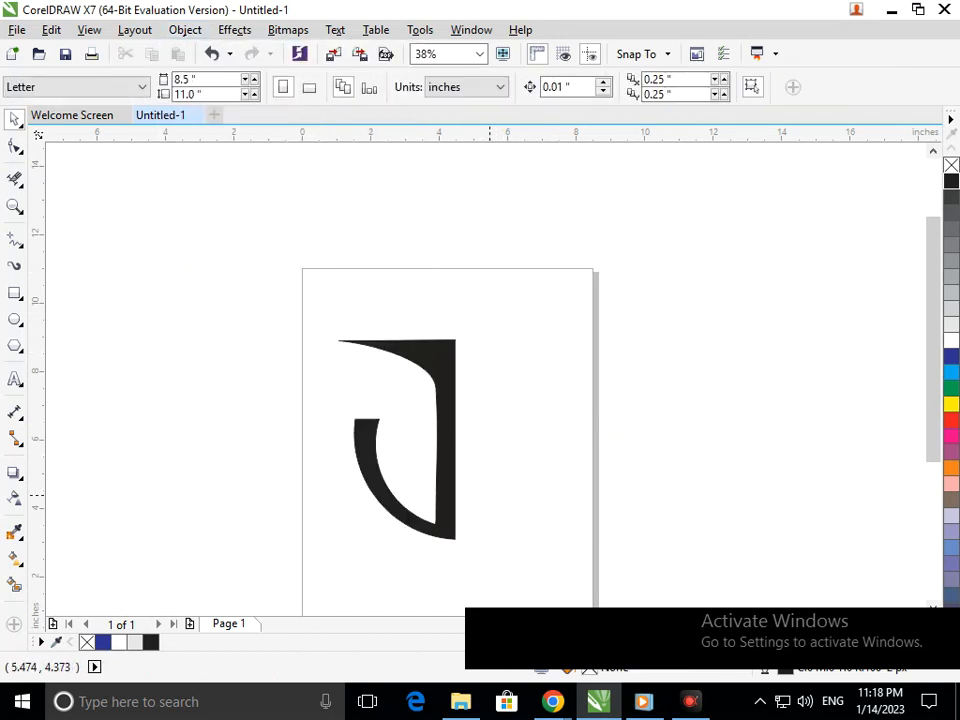
- Duplicate the left half, mirror the copy horizontally and place it as the new right half with a narrow gap between the stems
click(442, 500)
drag(396, 438, 434, 437)
right_click(434, 437)
click(424, 87)
drag(468, 476, 562, 479)
click(559, 547)
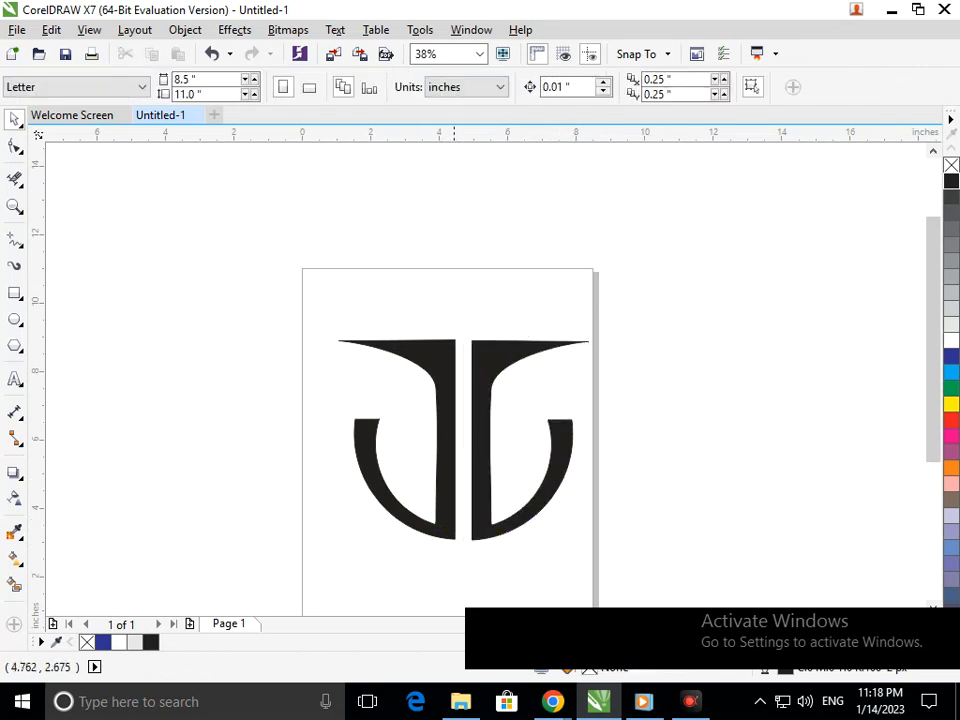
- Place a horizontal guideline at Y 8.92 in along the top edge of the left half
drag(483, 128, 489, 340)
scroll(587, 385, up, 6)
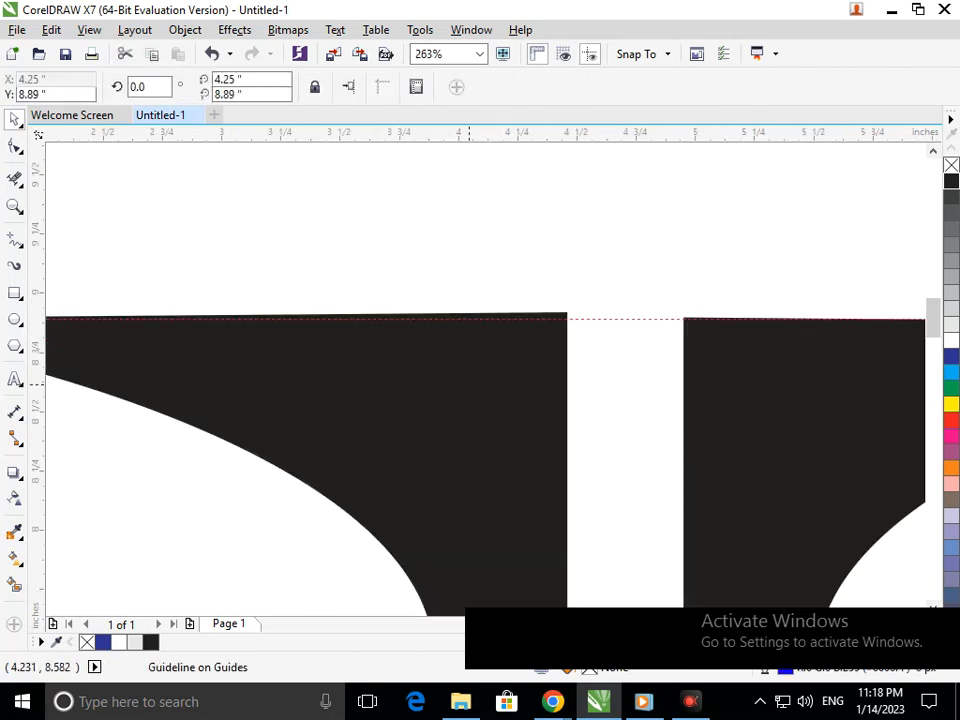
drag(603, 334, 608, 311)
scroll(554, 312, down, 2)
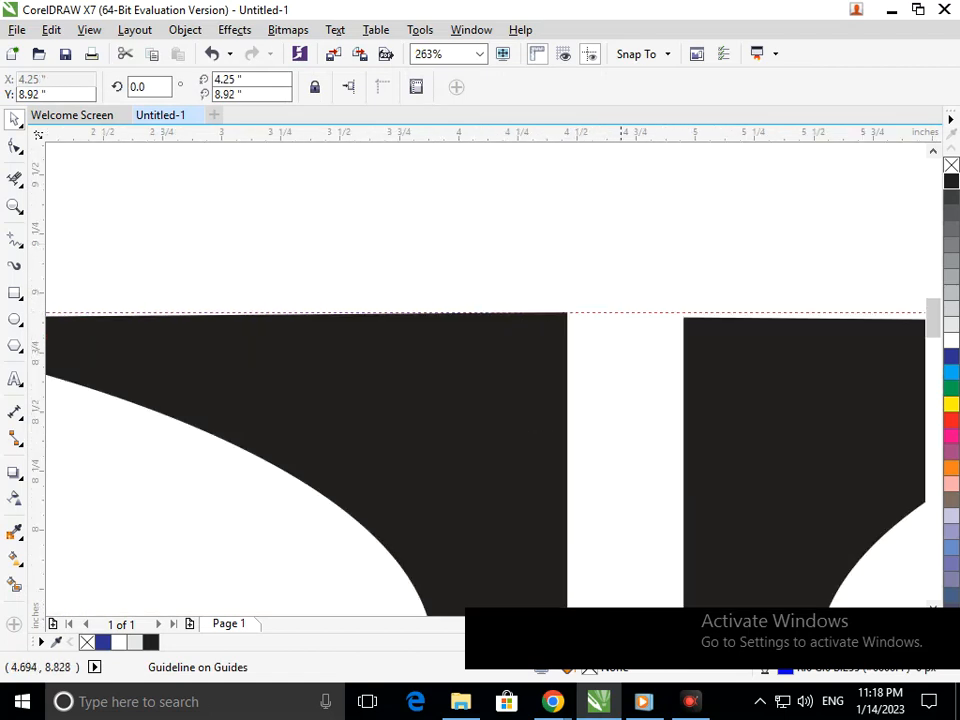
- Raise the mirrored right half so its top edge meets the guideline, and remove the guideline
scroll(621, 334, down, 3)
scroll(552, 360, up, 4)
drag(403, 345, 401, 322)
scroll(514, 371, down, 2)
scroll(515, 372, down, 2)
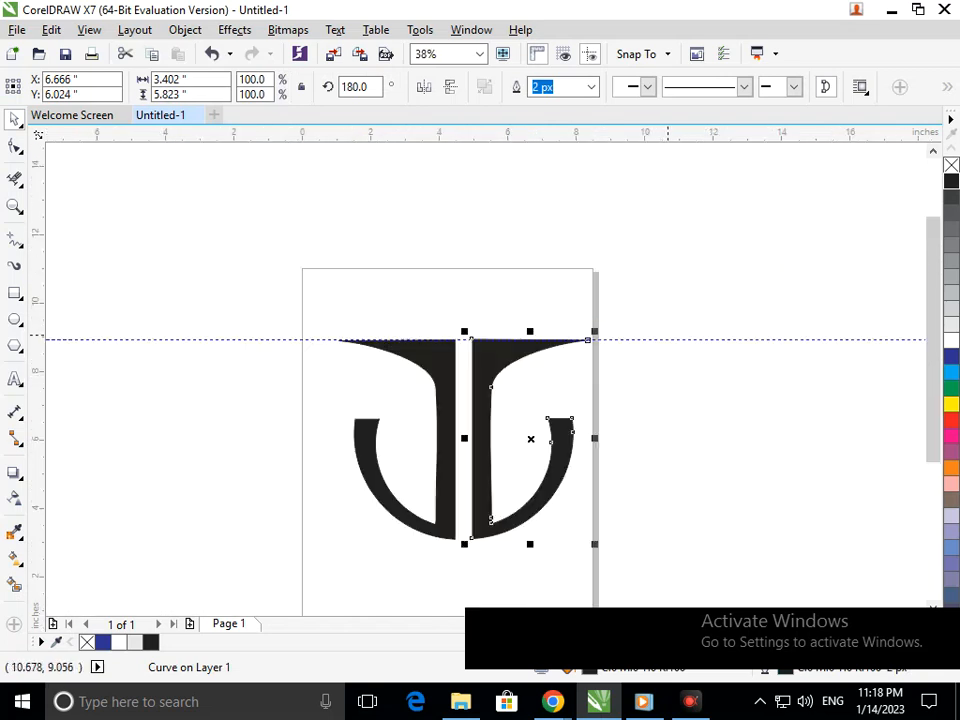
click(652, 428)
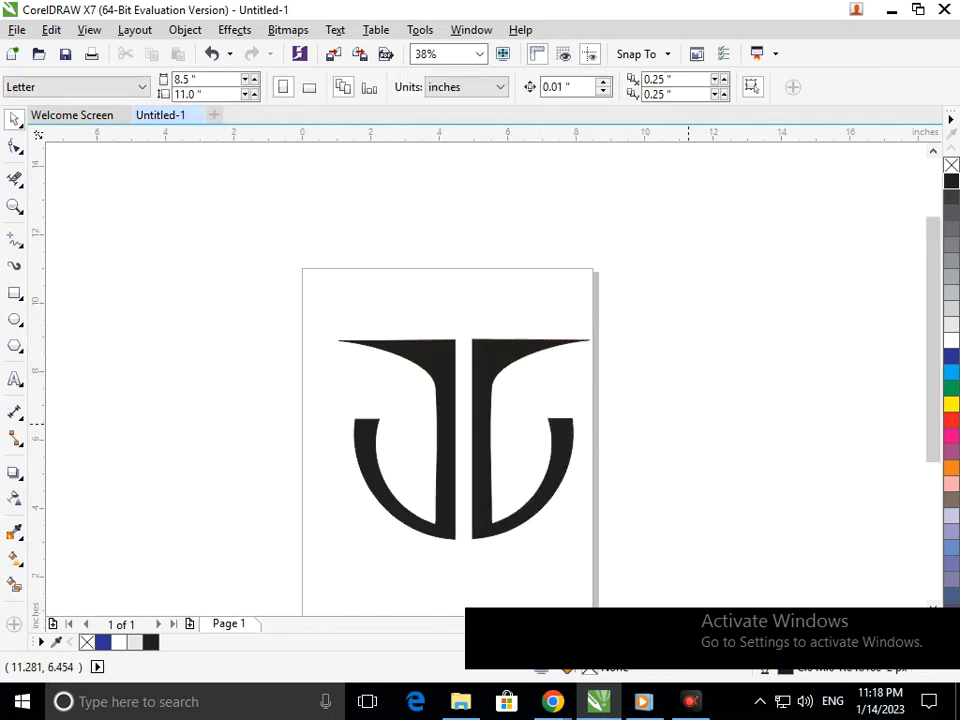
- Nudge the right half slightly towards the left half to narrow the central gap, and deselect it
click(495, 522)
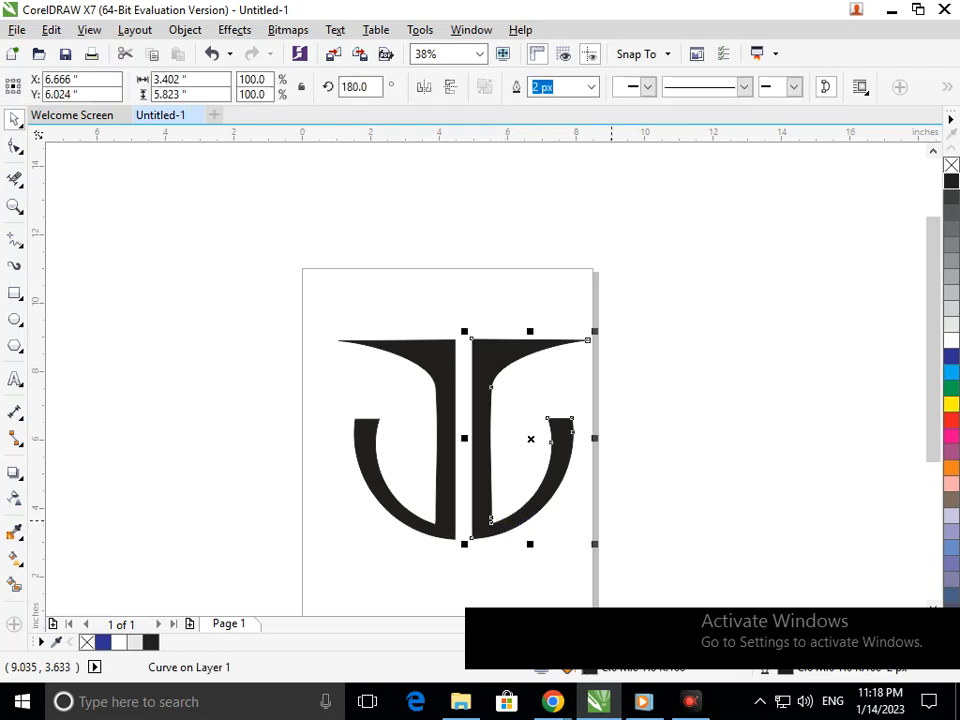
key(Left)
key(Left)
key(Left)
key(Left)
key(Right)
key(Right)
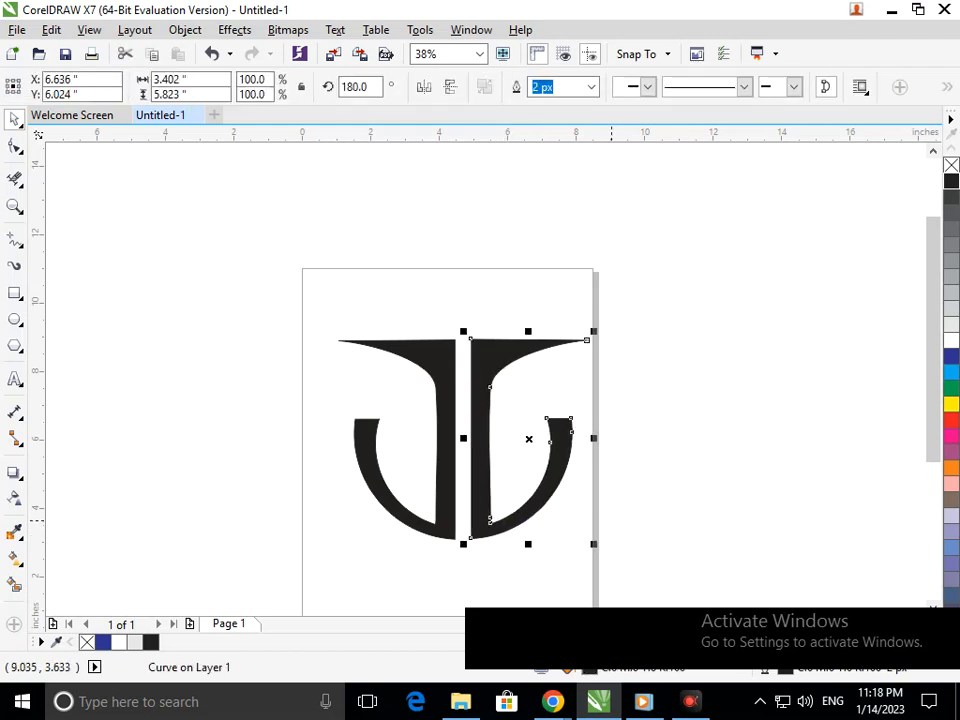
click(612, 520)
- Group both halves of the logo and centre the group on the page
drag(399, 373, 444, 403)
scroll(444, 403, down, 1)
drag(359, 296, 582, 539)
drag(332, 220, 728, 536)
drag(491, 369, 572, 420)
key(F3)
mouse_move(356, 207)
mouse_down()
mouse_move(376, 242)
mouse_move(625, 475)
mouse_up()
key(ctrl+g)
key(p)
drag(314, 185, 617, 566)
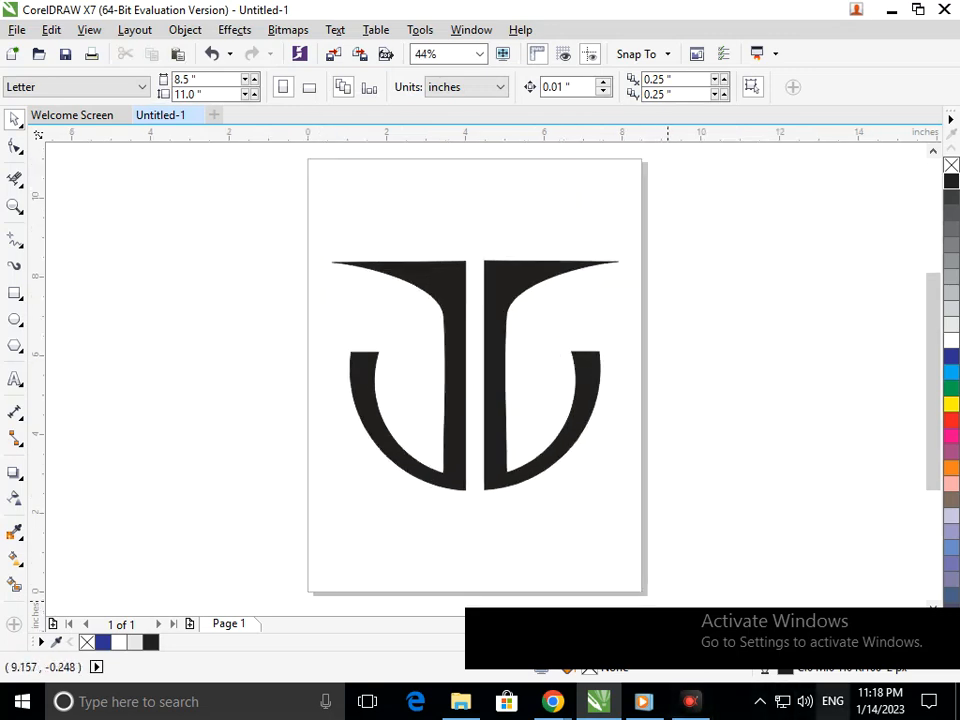